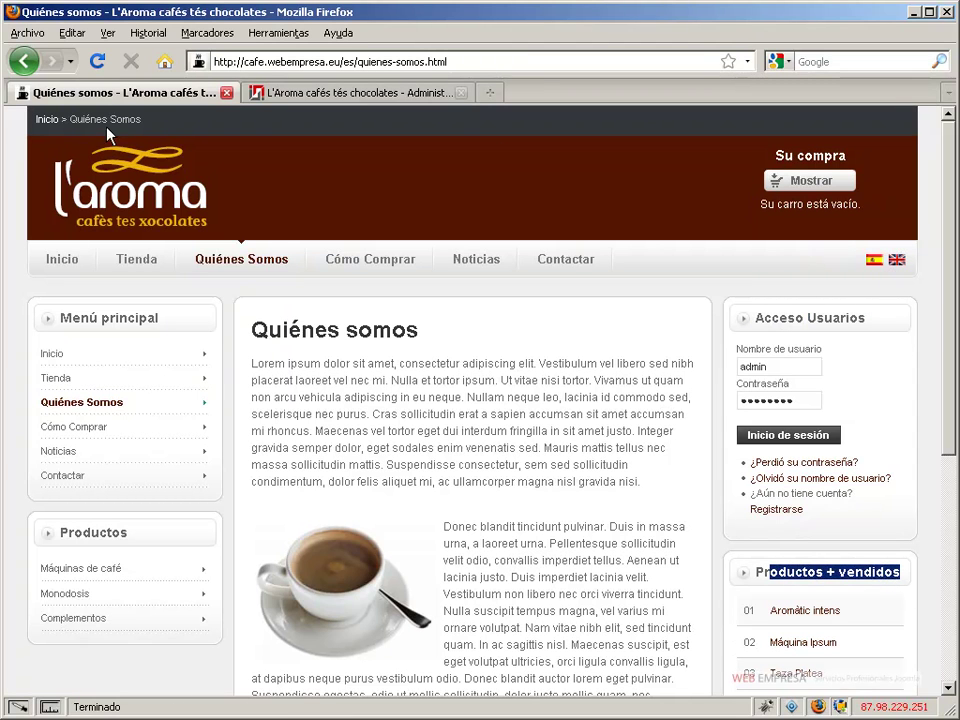
- Look over the public Quiénes Somos page, then open the JA_Zeolite template from the site's template manager and preview it
{"action": "left_click_drag", "start_coordinate": [948, 443], "coordinate": [932, 688]}
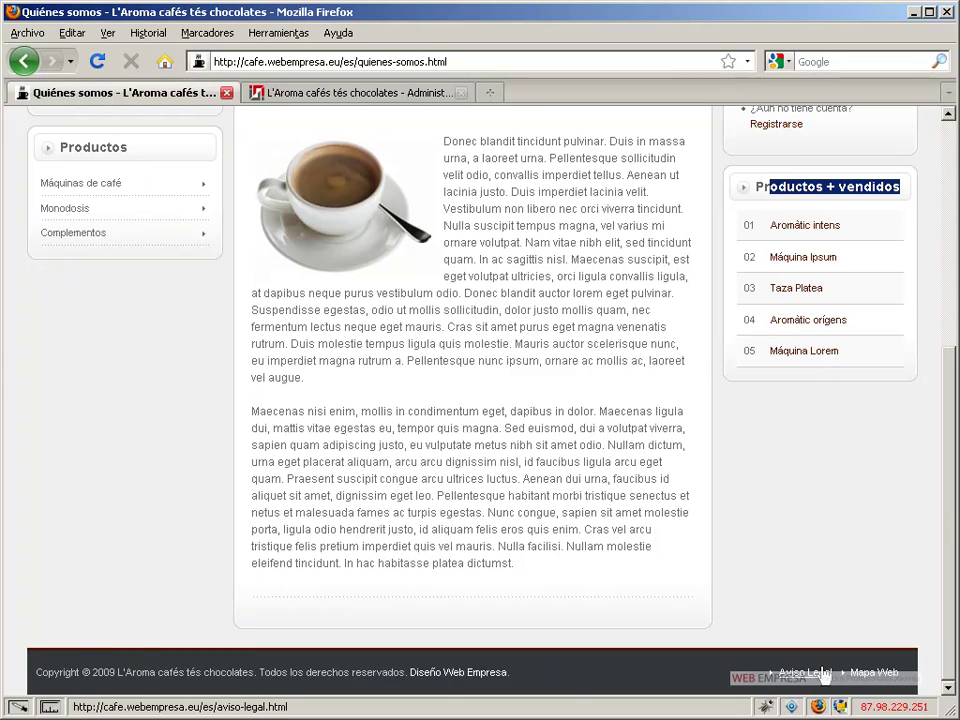
{"action": "left_click_drag", "start_coordinate": [950, 480], "coordinate": [953, 240]}
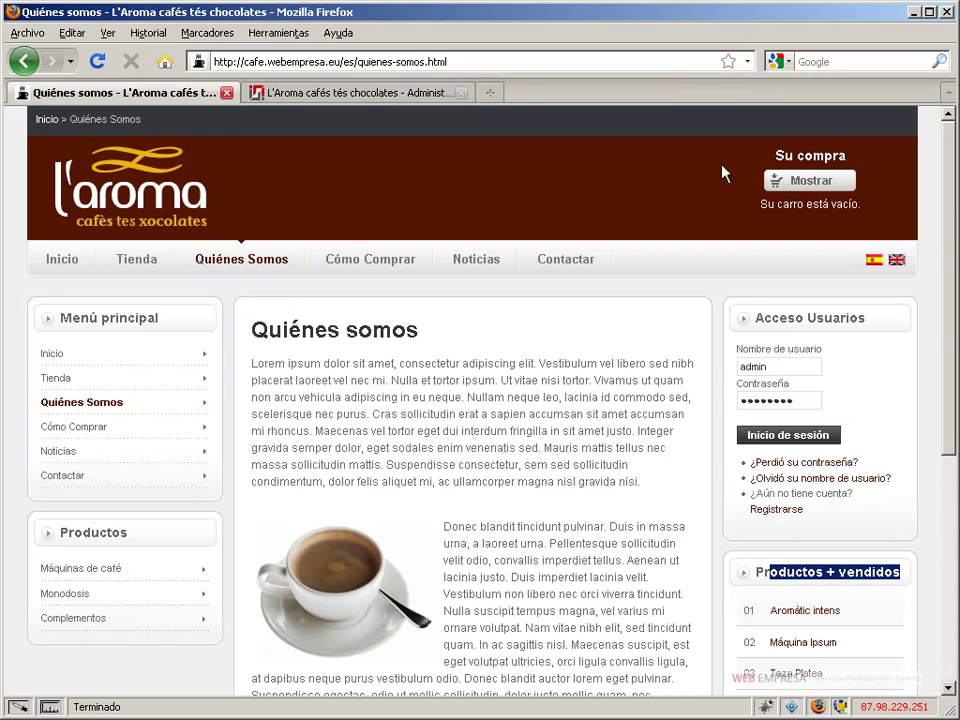
{"action": "left_click", "coordinate": [393, 93]}
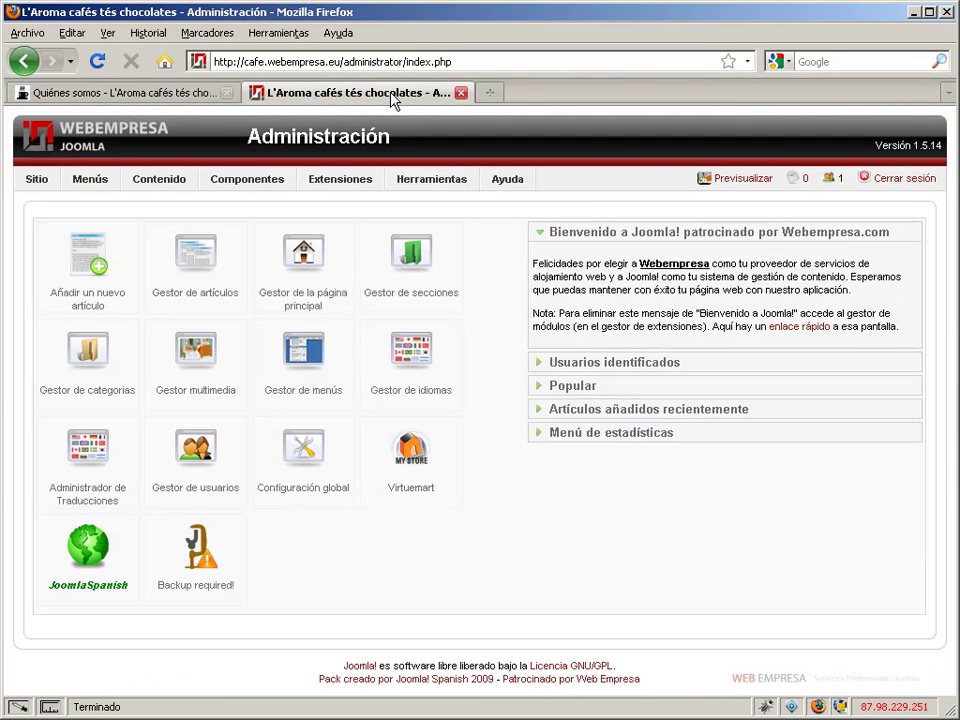
{"action": "mouse_move", "coordinate": [336, 186]}
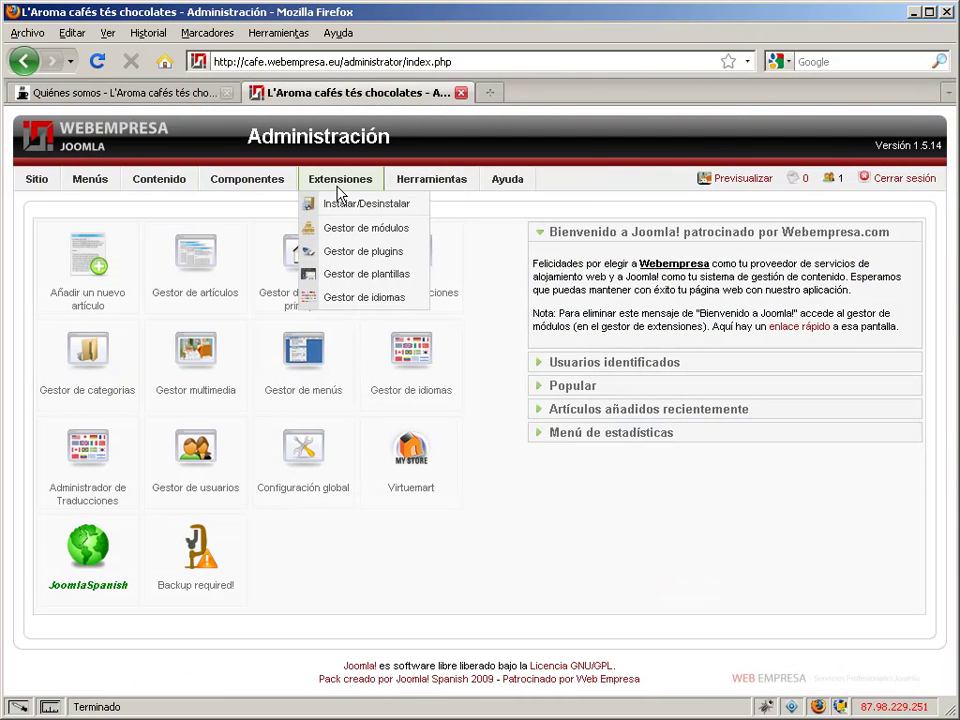
{"action": "left_click", "coordinate": [366, 278]}
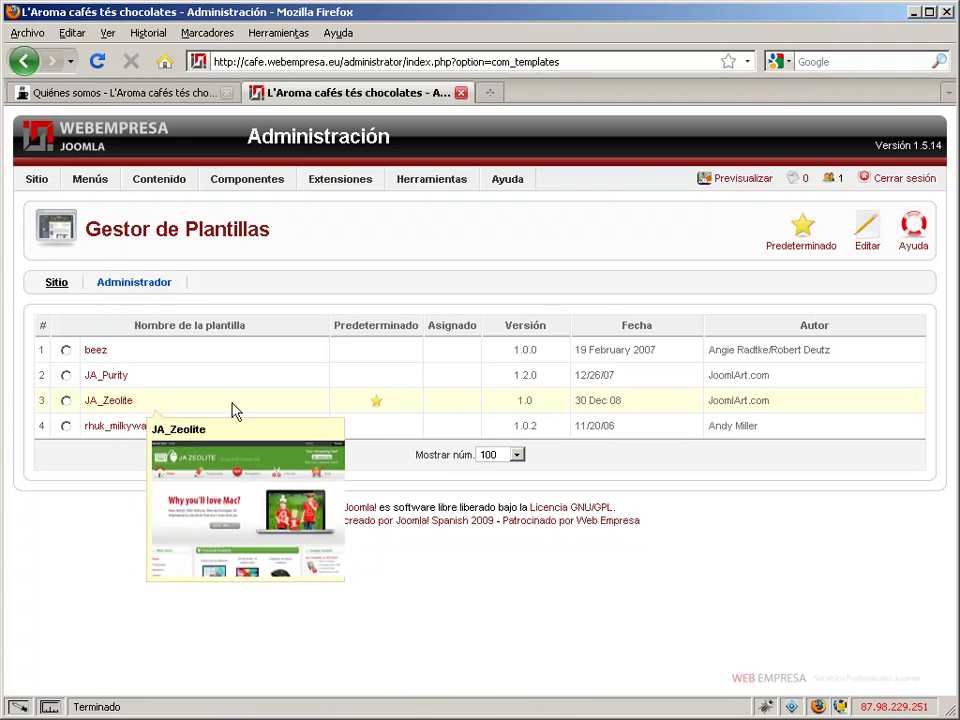
{"action": "mouse_move", "coordinate": [112, 405]}
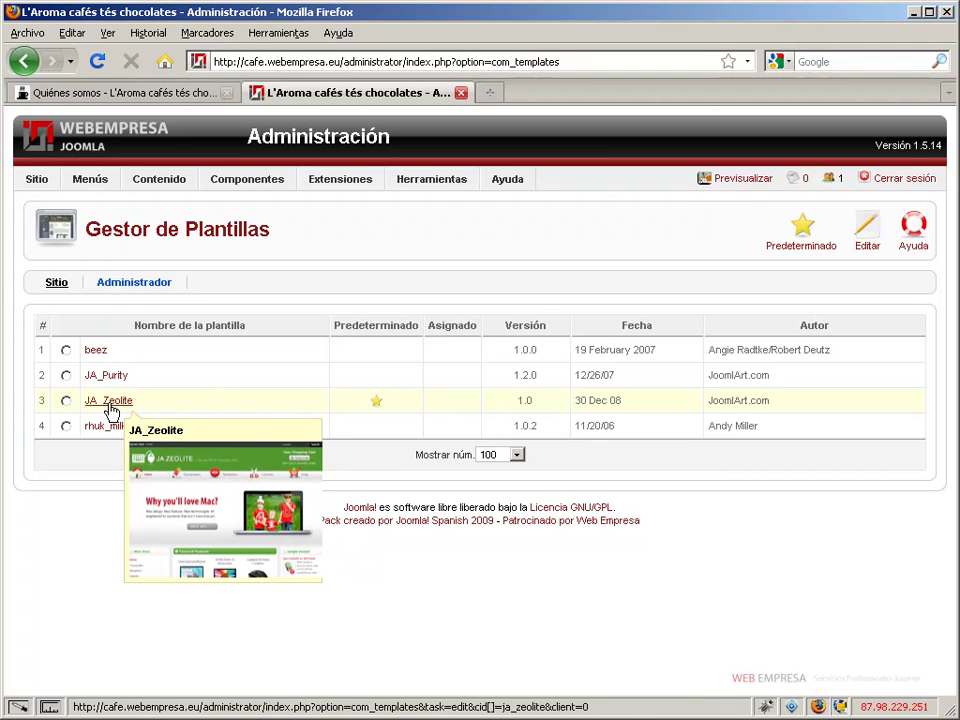
{"action": "left_click", "coordinate": [110, 408]}
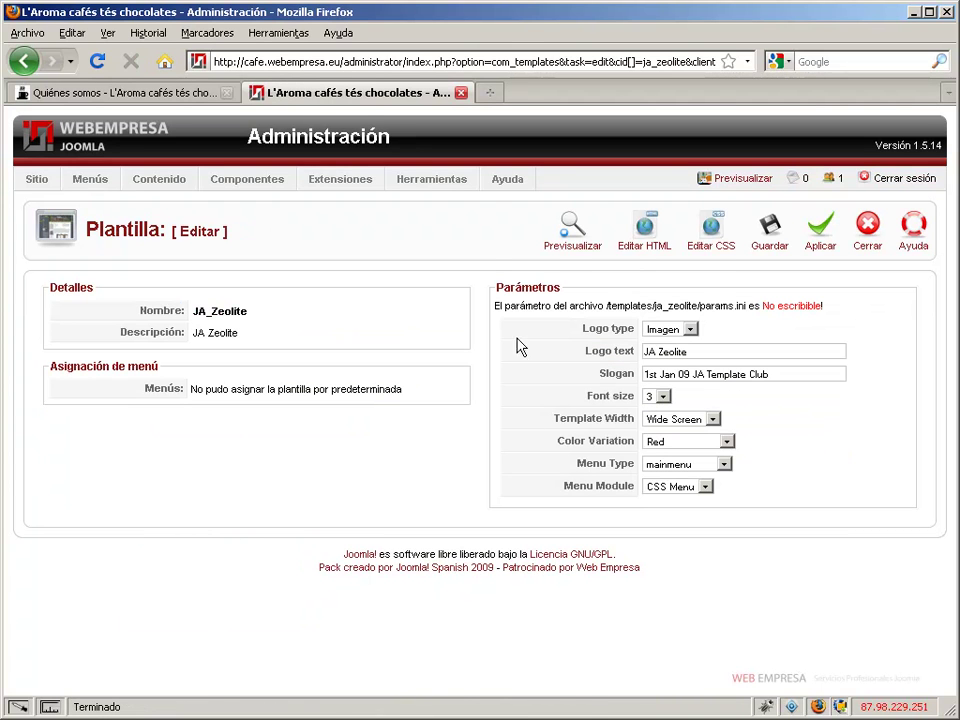
{"action": "left_click", "coordinate": [579, 229]}
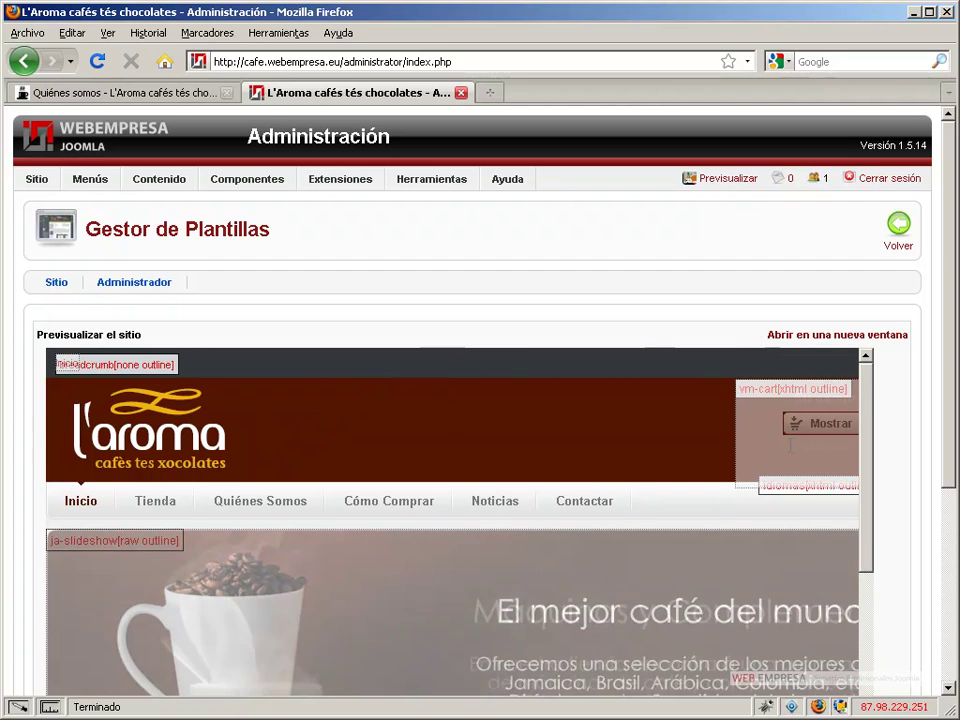
- Examine the module positions outlined in the JA_Zeolite site preview, from the header down to the footer
{"action": "scroll", "coordinate": [780, 435], "scroll_direction": "down", "scroll_amount": 1}
{"action": "scroll", "coordinate": [615, 458], "scroll_direction": "down", "scroll_amount": 1}
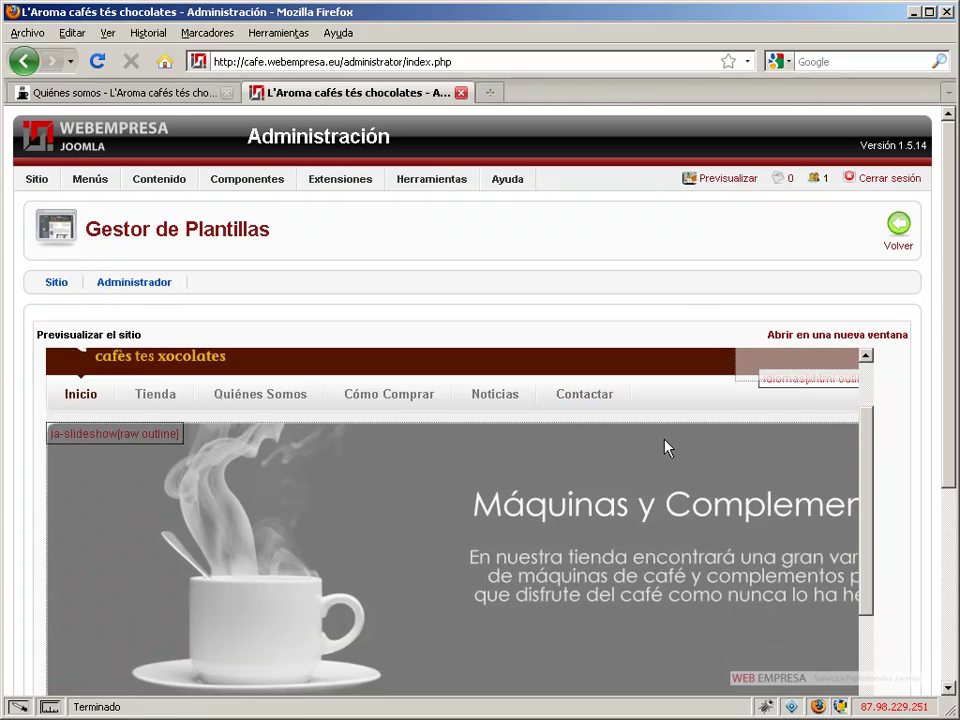
{"action": "scroll", "coordinate": [262, 450], "scroll_direction": "down", "scroll_amount": 1}
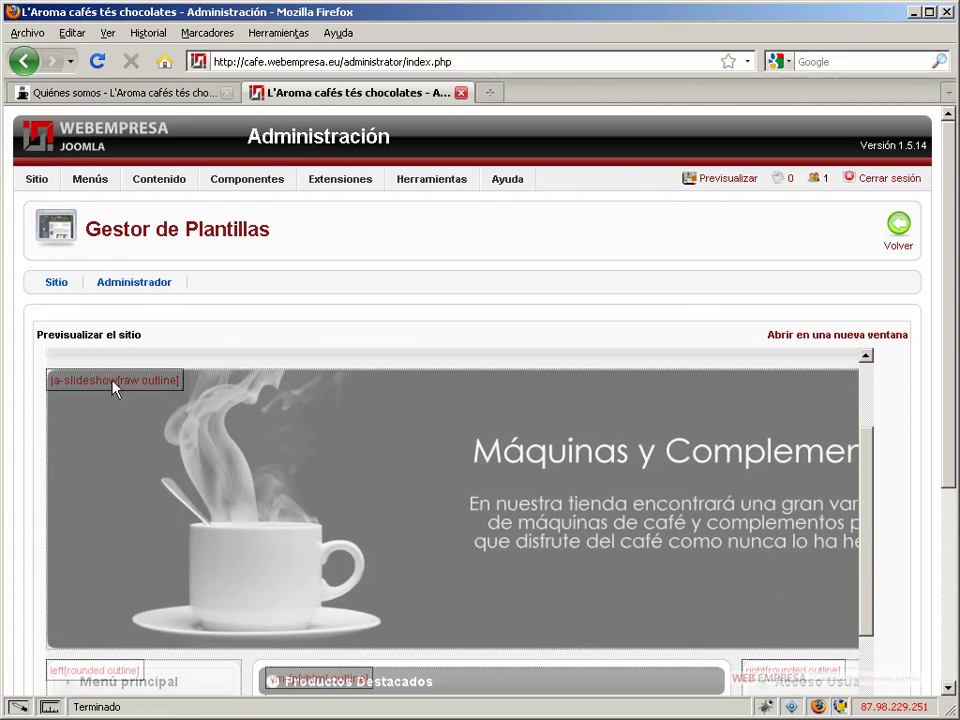
{"action": "scroll", "coordinate": [386, 462], "scroll_direction": "down", "scroll_amount": 6}
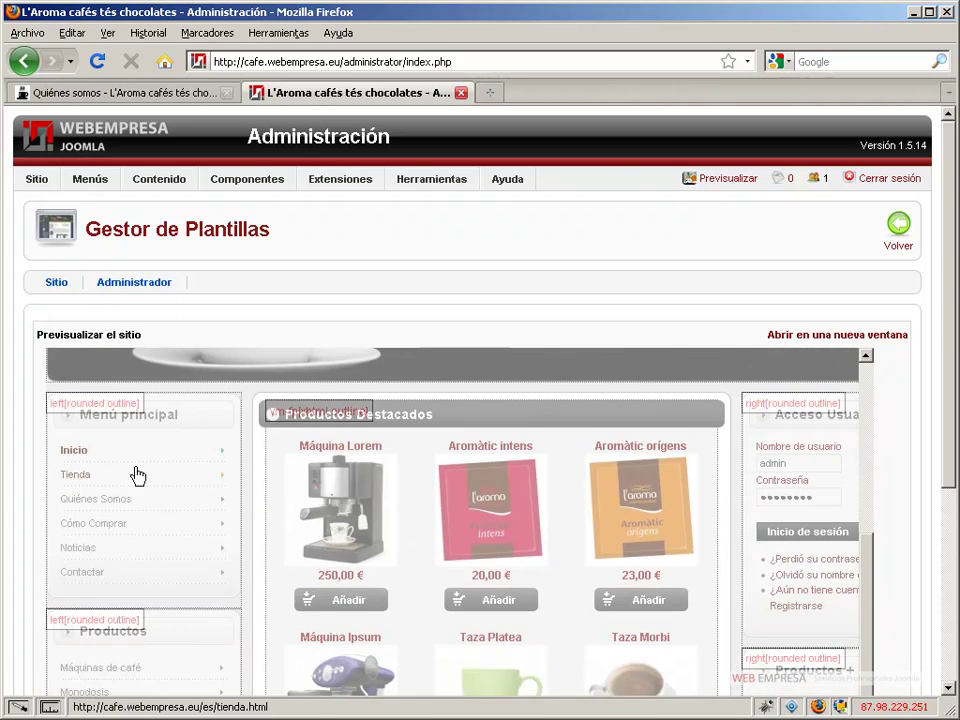
{"action": "scroll", "coordinate": [137, 472], "scroll_direction": "down", "scroll_amount": 4}
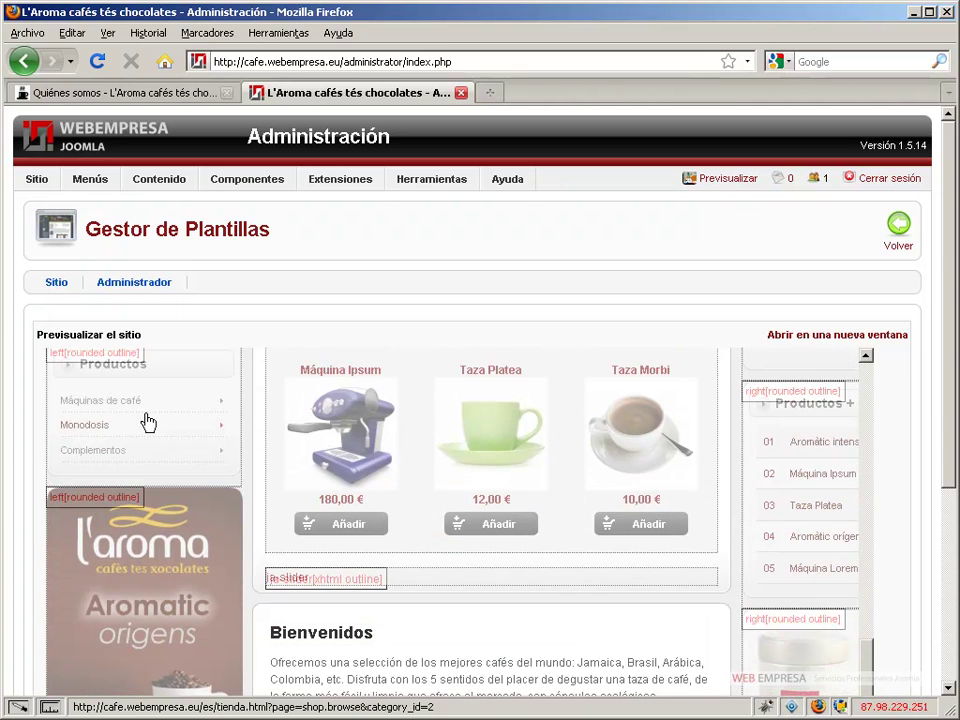
{"action": "scroll", "coordinate": [150, 443], "scroll_direction": "up", "scroll_amount": 2}
{"action": "scroll", "coordinate": [158, 445], "scroll_direction": "down", "scroll_amount": 3}
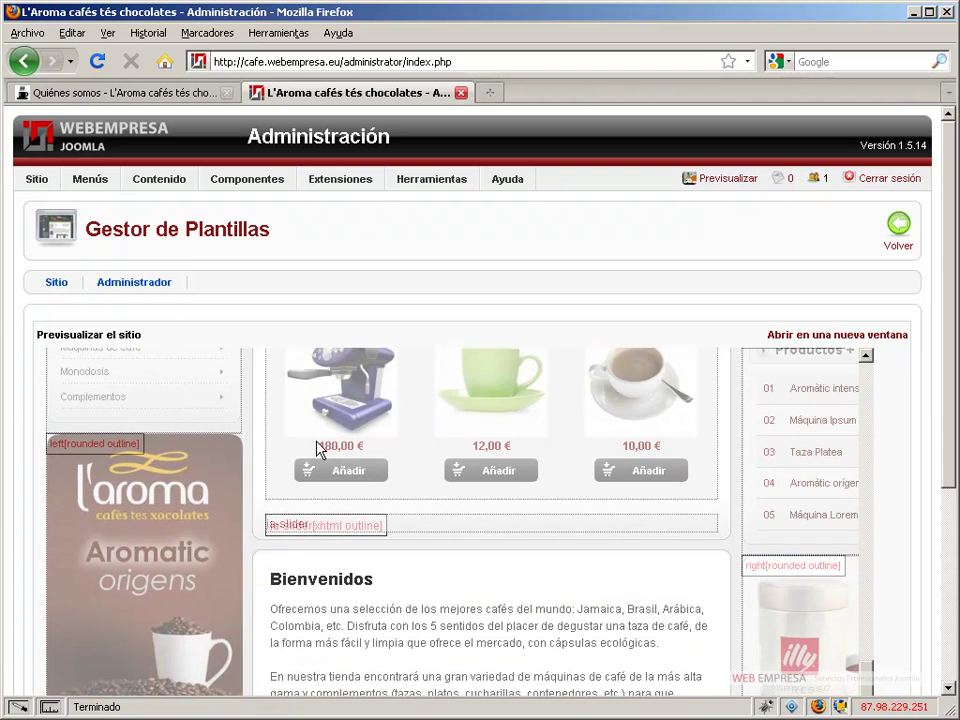
{"action": "scroll", "coordinate": [600, 448], "scroll_direction": "up", "scroll_amount": 4}
{"action": "scroll", "coordinate": [443, 439], "scroll_direction": "up", "scroll_amount": 1}
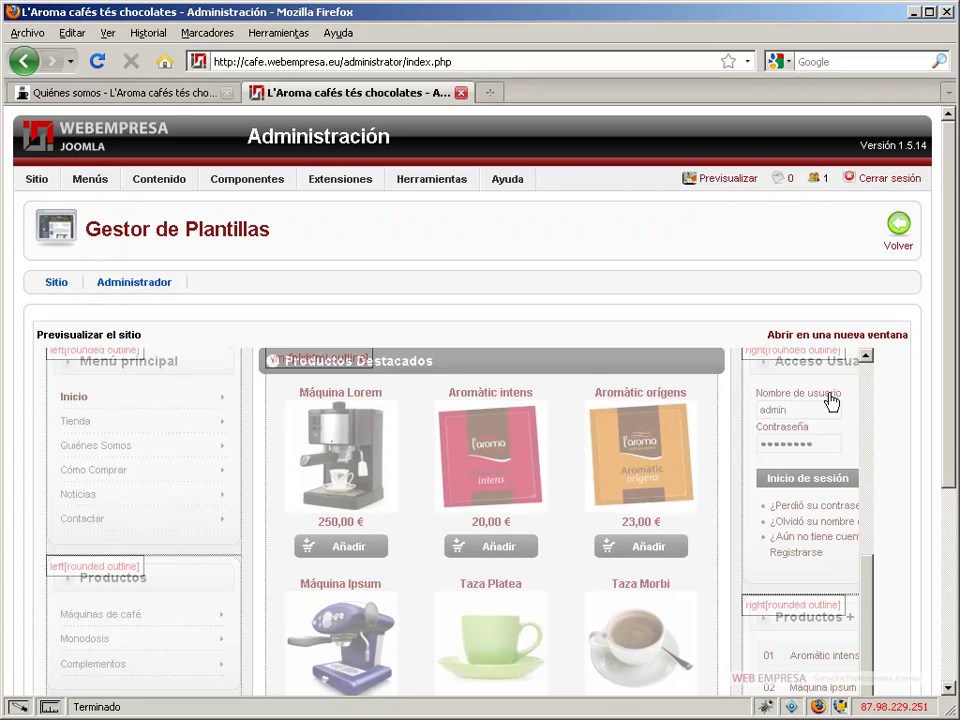
{"action": "scroll", "coordinate": [840, 400], "scroll_direction": "down", "scroll_amount": 3}
{"action": "scroll", "coordinate": [840, 400], "scroll_direction": "down", "scroll_amount": 3}
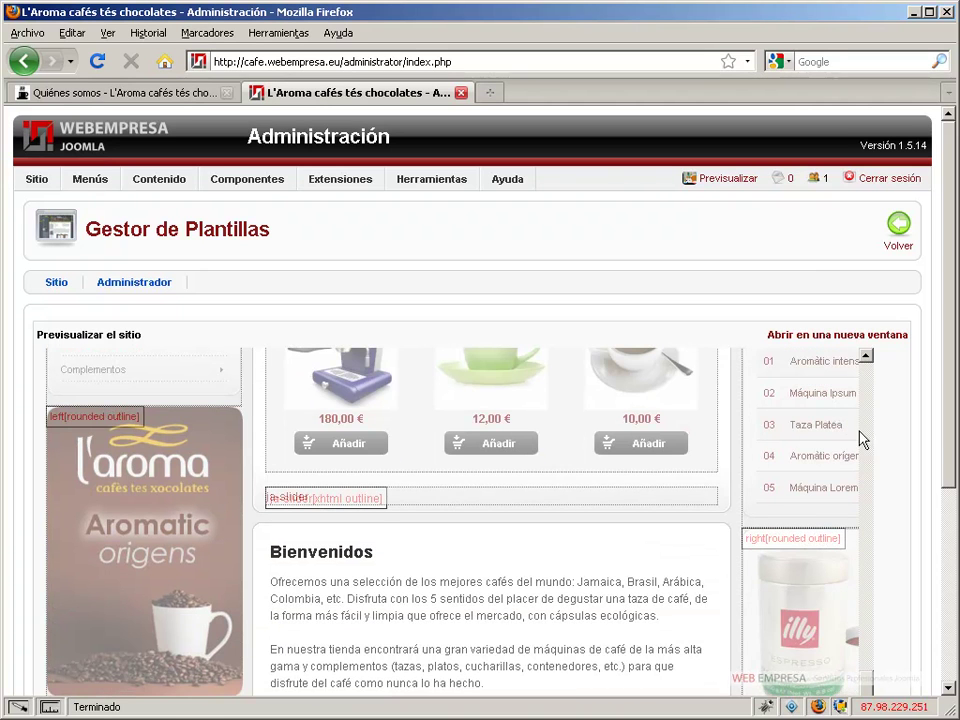
{"action": "scroll", "coordinate": [900, 467], "scroll_direction": "down", "scroll_amount": 5}
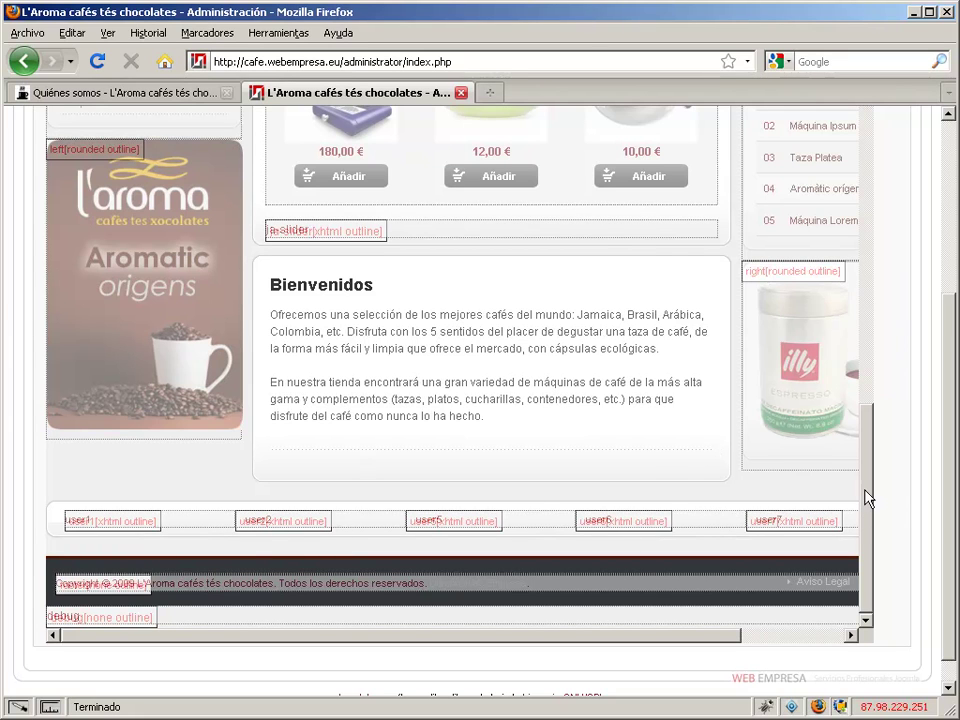
{"action": "left_click_drag", "start_coordinate": [868, 480], "coordinate": [874, 132]}
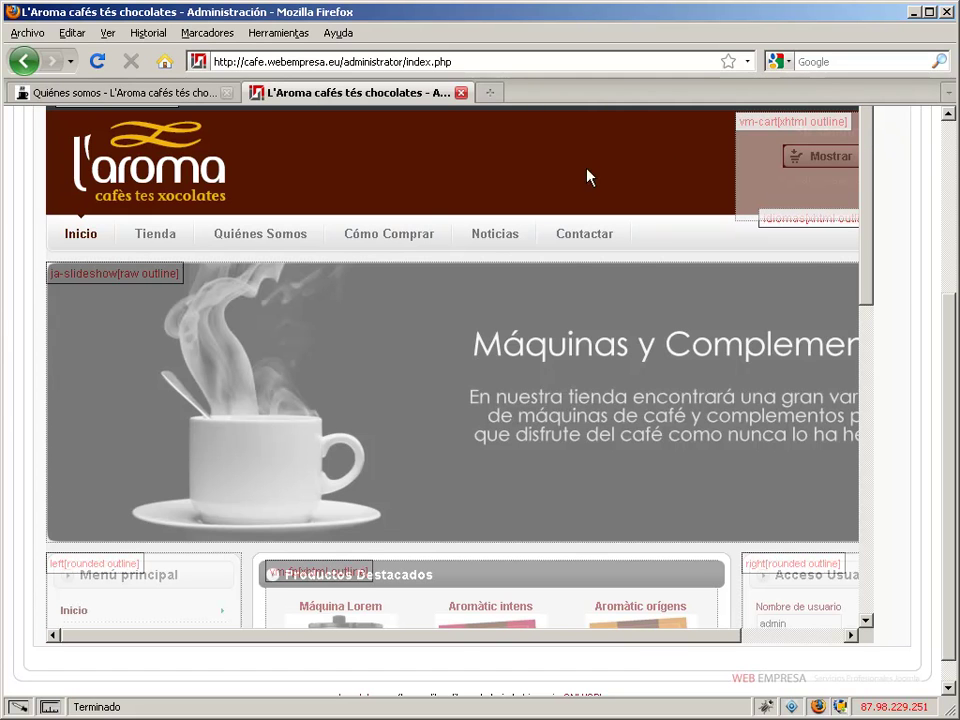
{"action": "left_click_drag", "start_coordinate": [945, 300], "coordinate": [945, 120]}
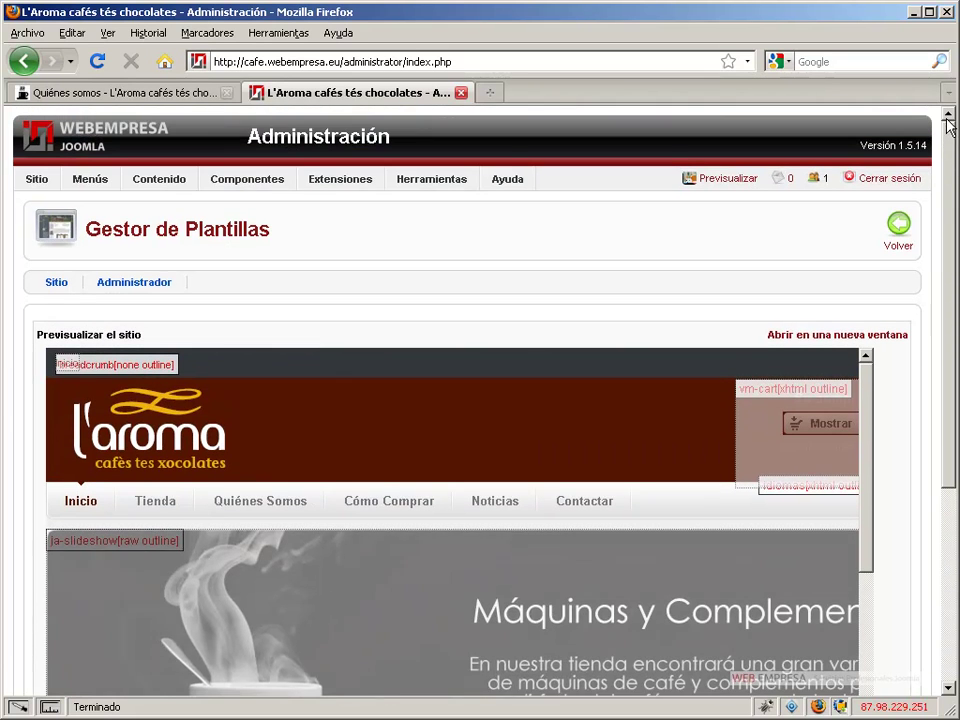
- Open the module manager and look through the site modules with their enabled status and positions
{"action": "mouse_move", "coordinate": [358, 185]}
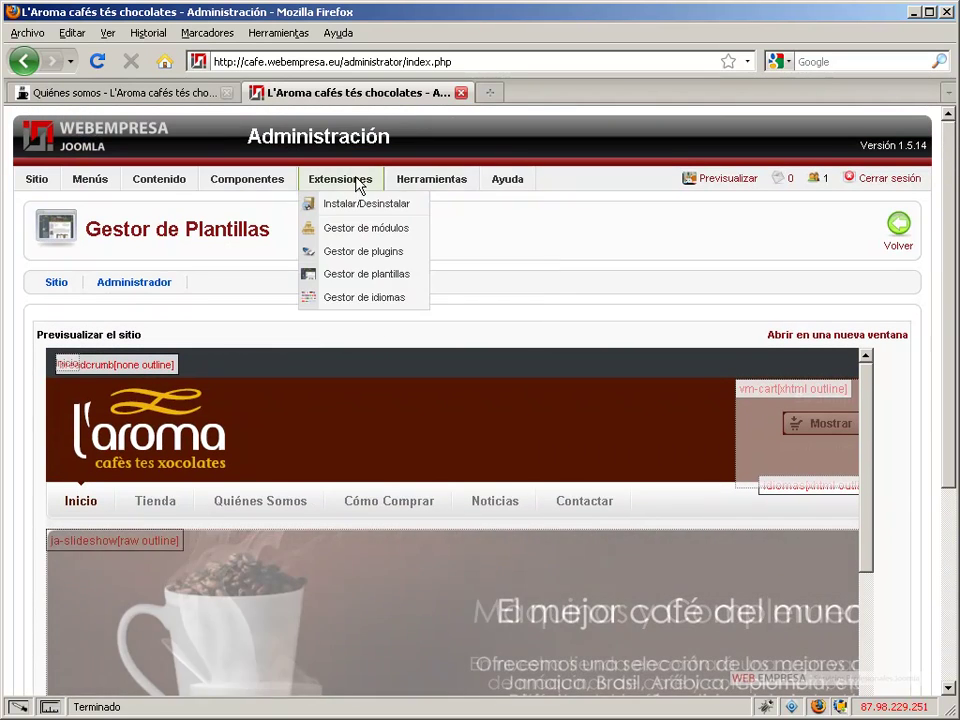
{"action": "left_click", "coordinate": [354, 237]}
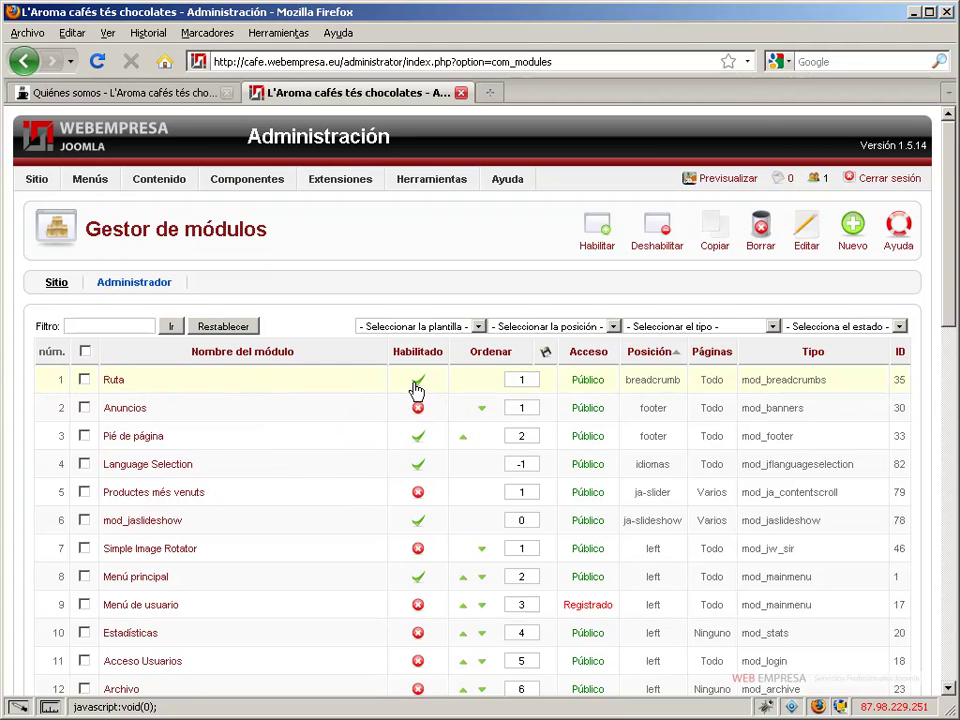
{"action": "scroll", "coordinate": [407, 484], "scroll_direction": "down", "scroll_amount": 2}
{"action": "scroll", "coordinate": [407, 477], "scroll_direction": "down", "scroll_amount": 9}
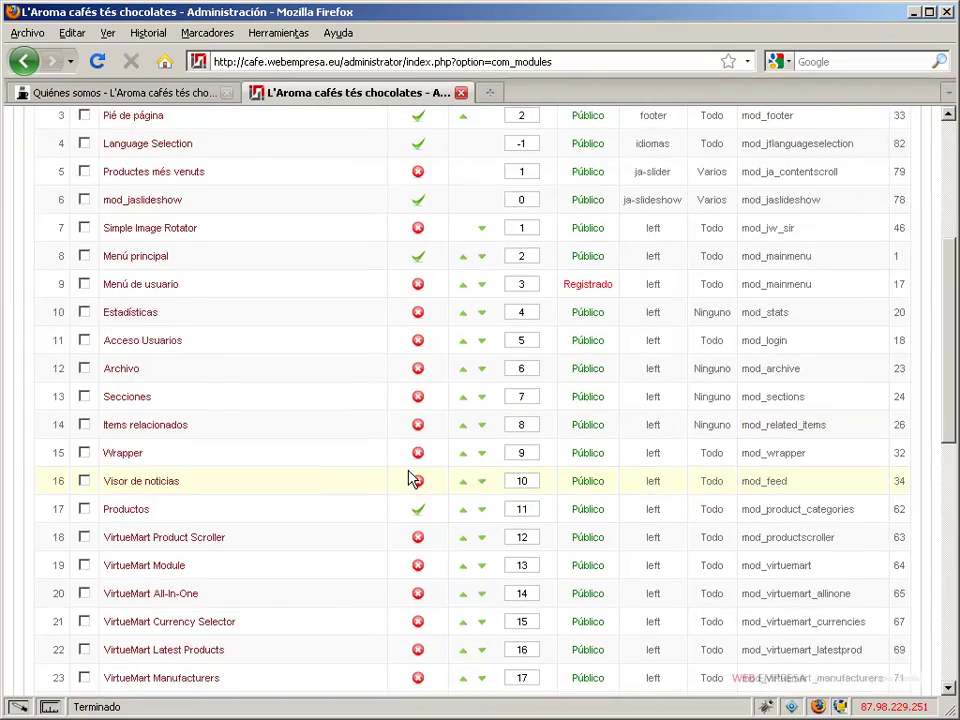
{"action": "scroll", "coordinate": [409, 450], "scroll_direction": "down", "scroll_amount": 3}
{"action": "scroll", "coordinate": [407, 440], "scroll_direction": "up", "scroll_amount": 14}
{"action": "scroll", "coordinate": [407, 425], "scroll_direction": "up", "scroll_amount": 3}
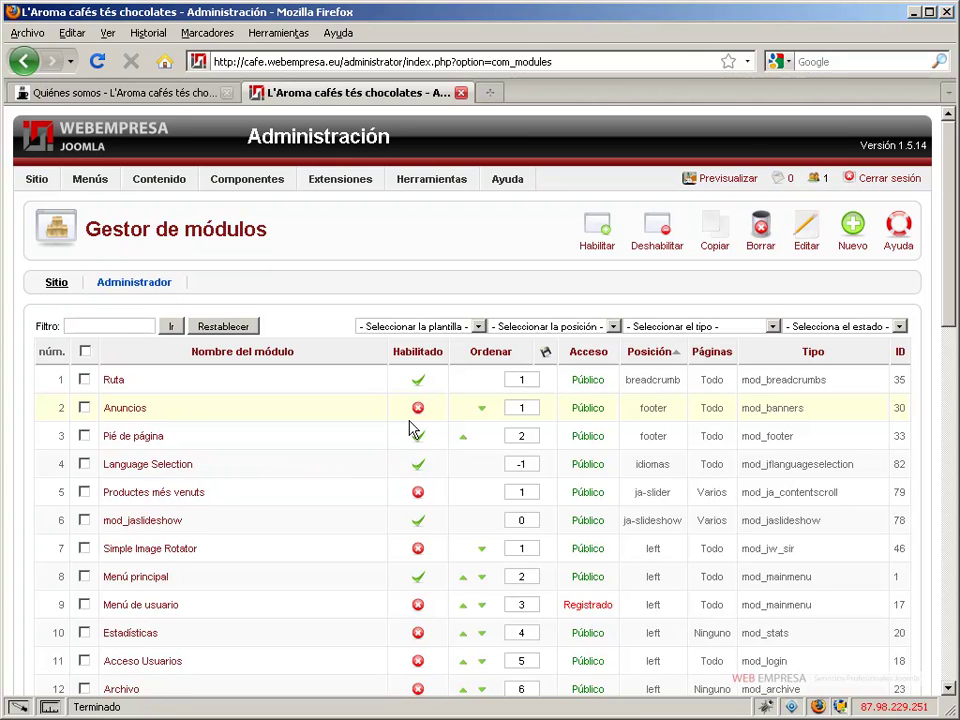
- Return to the public Quiénes Somos page and inspect the column containing the Menú principal and Productos modules
{"action": "left_click", "coordinate": [155, 95]}
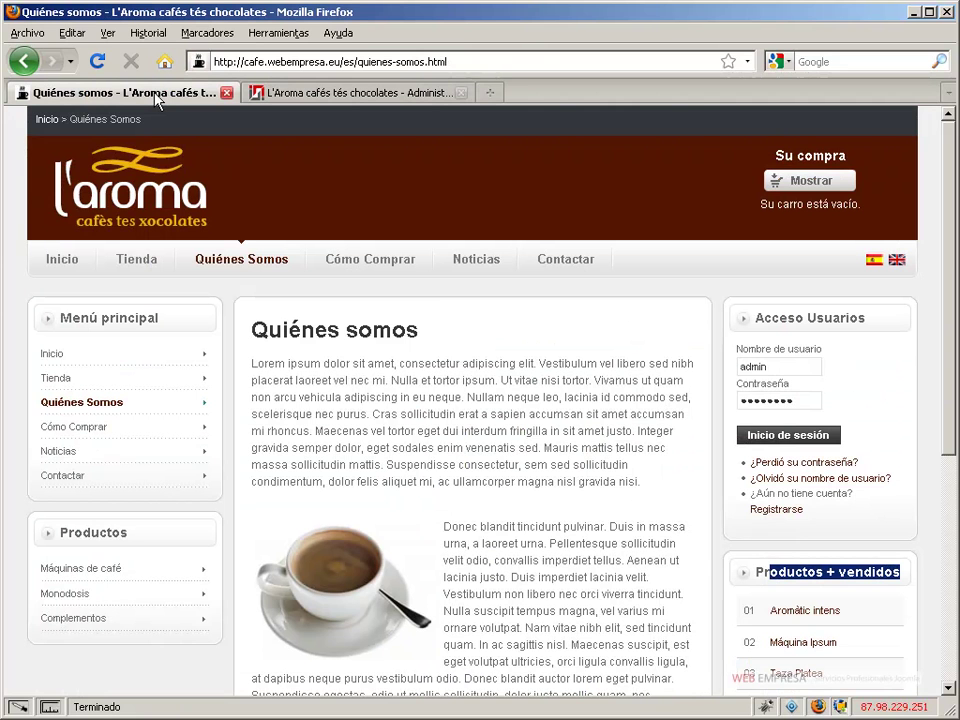
{"action": "scroll", "coordinate": [424, 346], "scroll_direction": "down", "scroll_amount": 3}
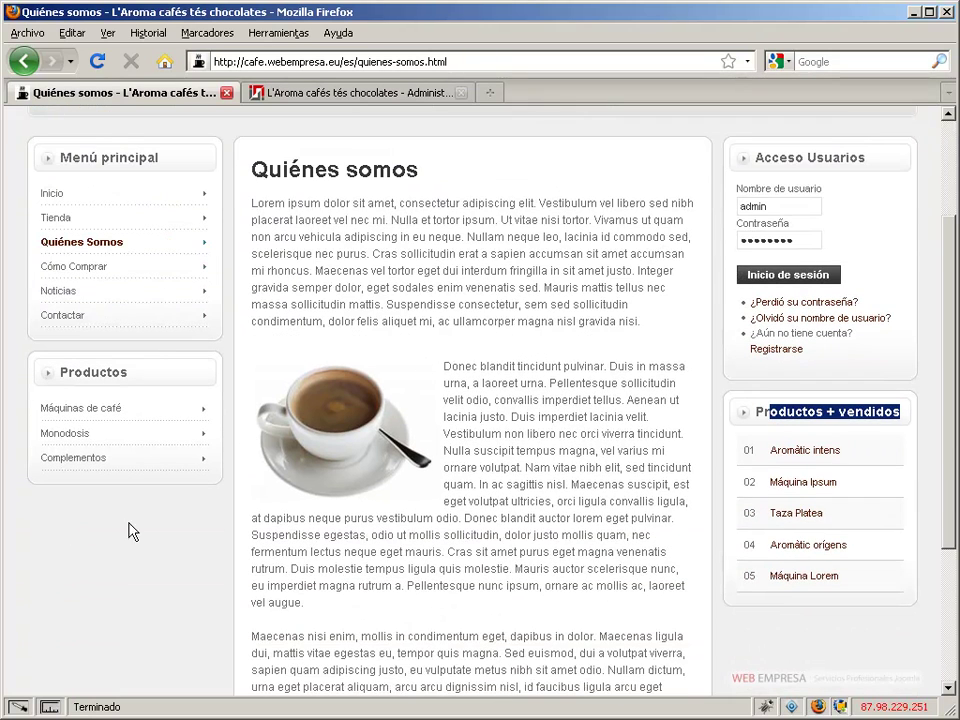
{"action": "scroll", "coordinate": [208, 574], "scroll_direction": "up", "scroll_amount": 3}
{"action": "scroll", "coordinate": [141, 641], "scroll_direction": "down", "scroll_amount": 2}
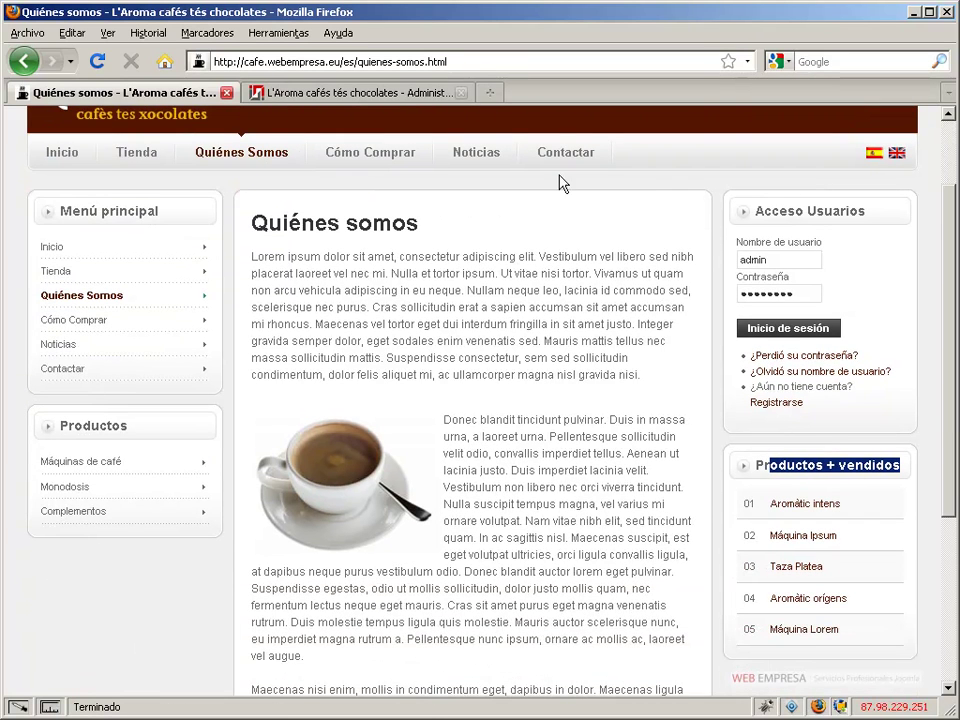
- Go back to the module manager and open the "¿Quién está en línea?" module for editing
{"action": "left_click", "coordinate": [341, 97]}
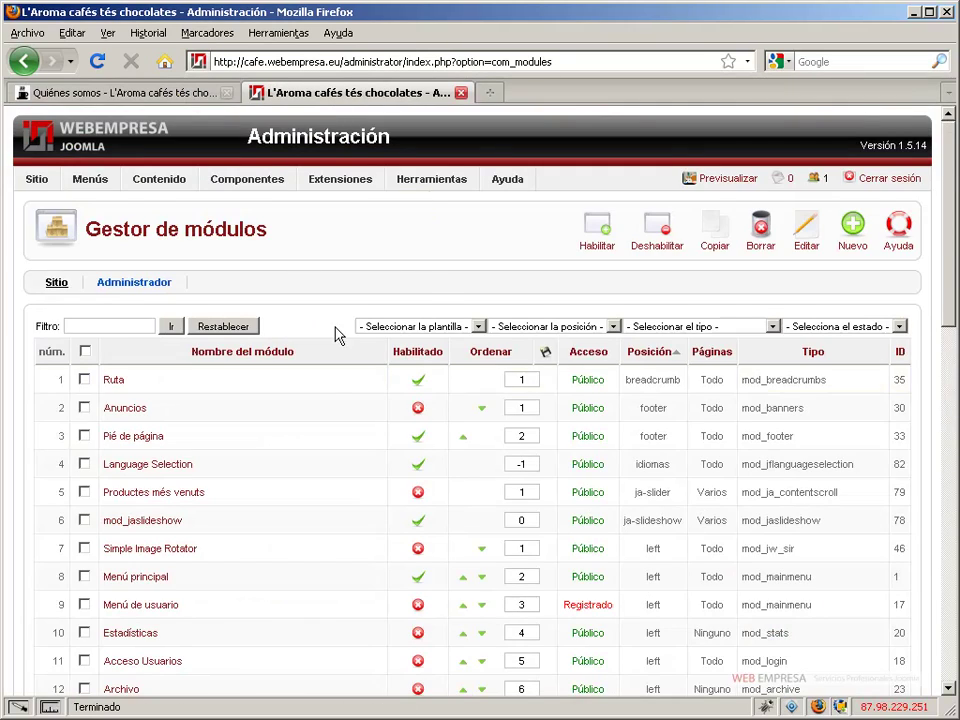
{"action": "scroll", "coordinate": [307, 402], "scroll_direction": "down", "scroll_amount": 1}
{"action": "scroll", "coordinate": [307, 402], "scroll_direction": "down", "scroll_amount": 2}
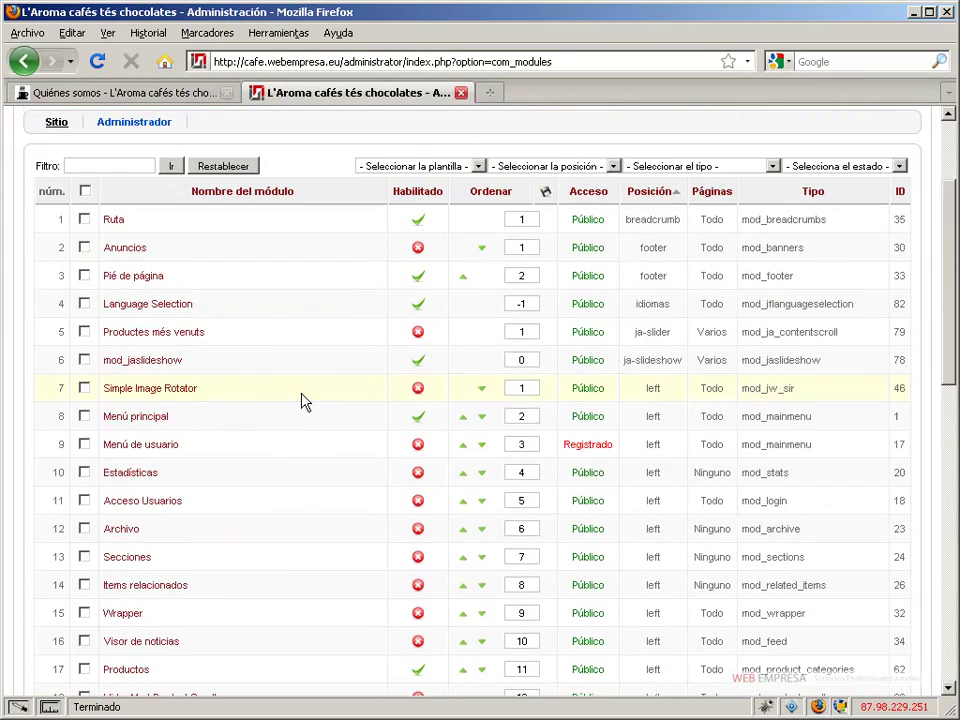
{"action": "scroll", "coordinate": [305, 402], "scroll_direction": "down", "scroll_amount": 8}
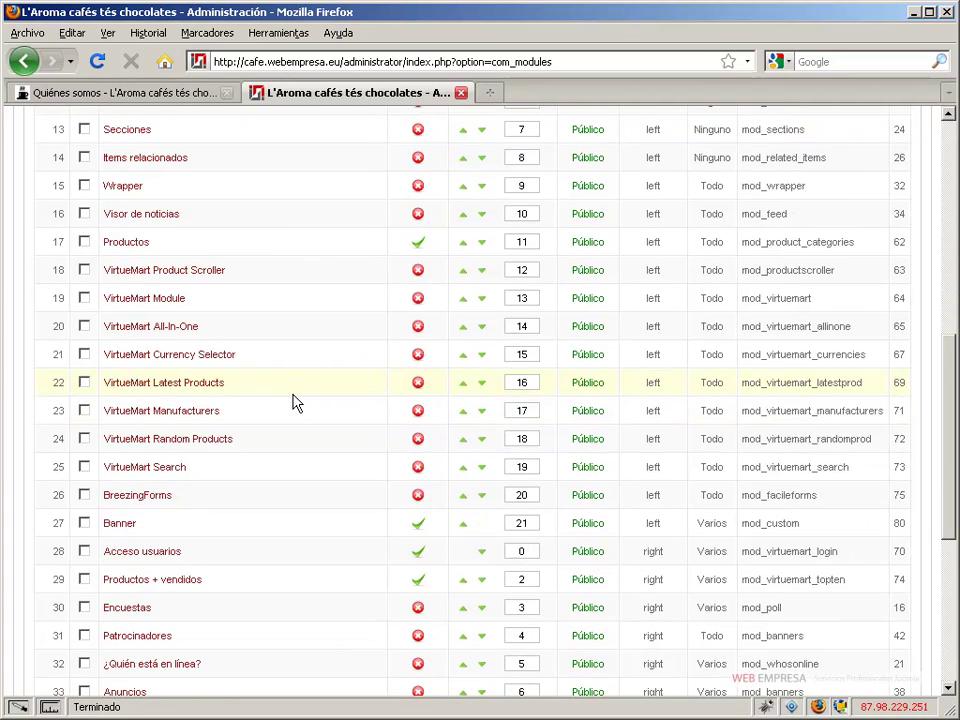
{"action": "scroll", "coordinate": [287, 559], "scroll_direction": "down", "scroll_amount": 1}
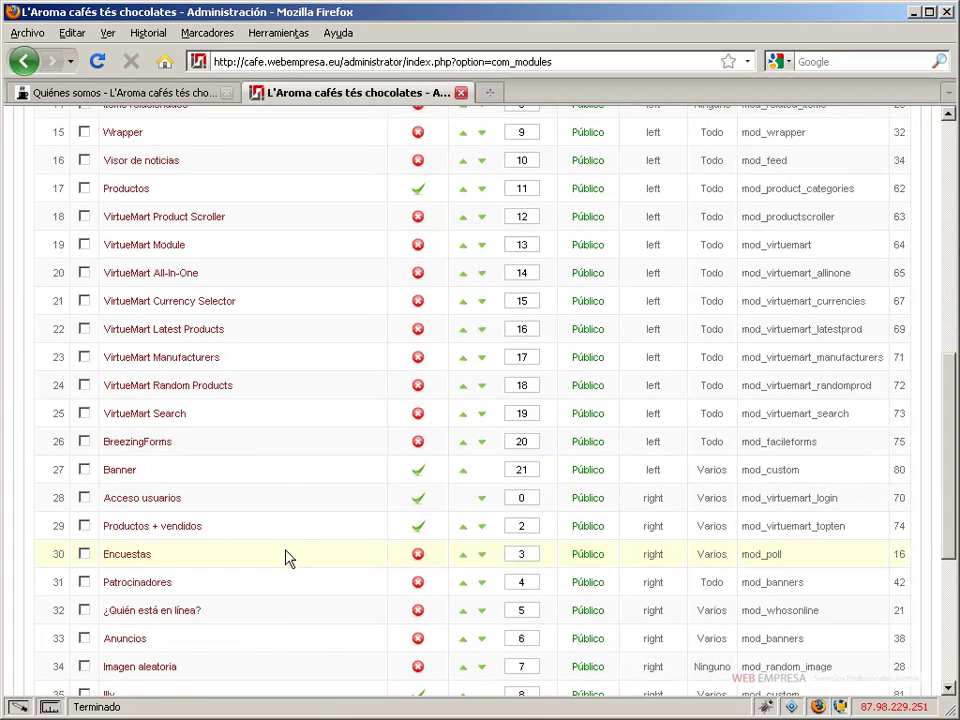
{"action": "left_click", "coordinate": [175, 620]}
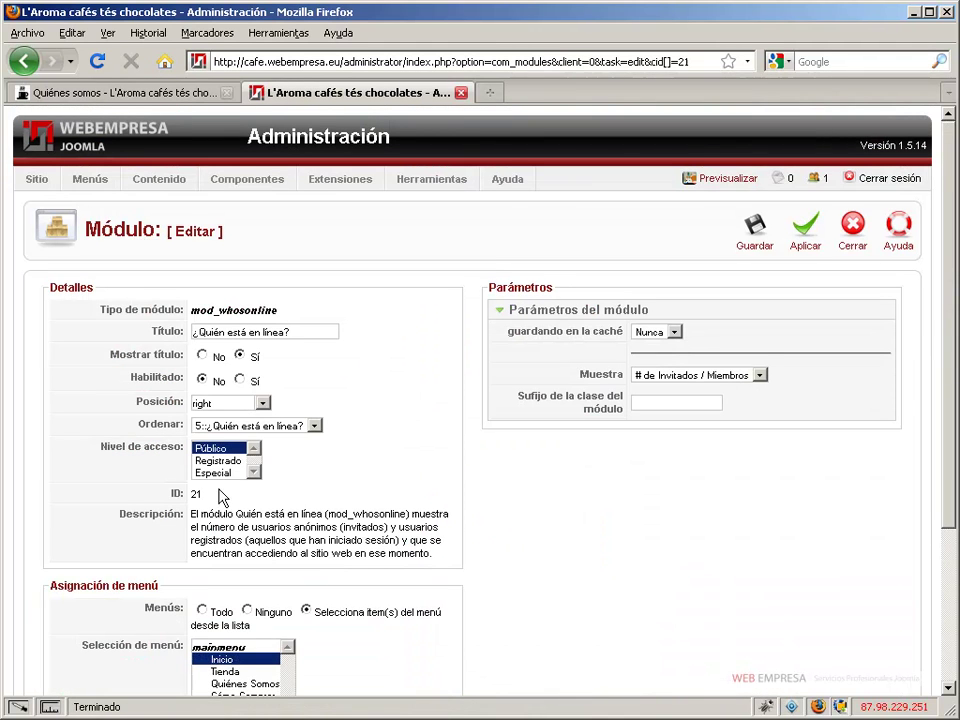
- Enable the "¿Quién está en línea?" module and set its position to left
{"action": "left_click", "coordinate": [239, 381]}
{"action": "left_click", "coordinate": [261, 403]}
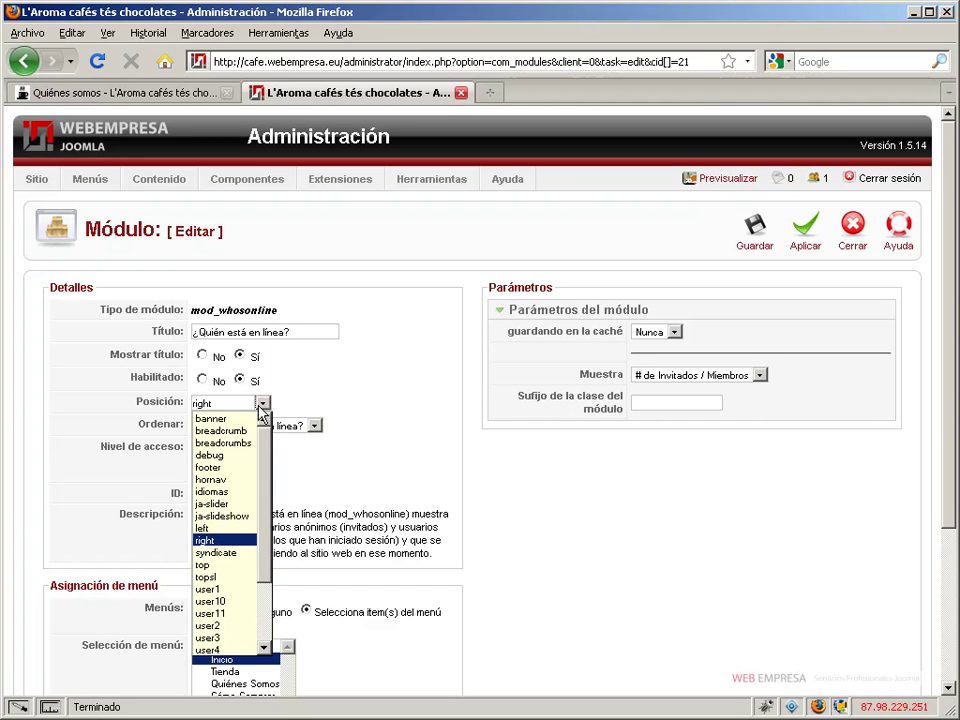
{"action": "left_click", "coordinate": [211, 533]}
- Assign the module to the Quiénes Somos menu item only and apply the changes
{"action": "scroll", "coordinate": [422, 471], "scroll_direction": "down", "scroll_amount": 2}
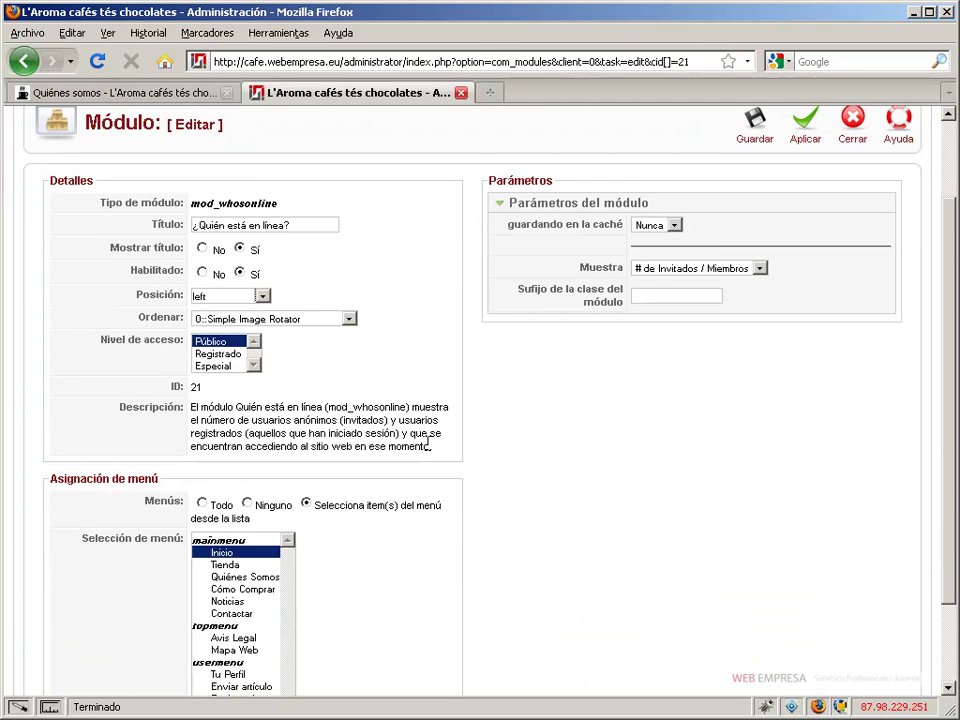
{"action": "scroll", "coordinate": [440, 445], "scroll_direction": "down", "scroll_amount": 2}
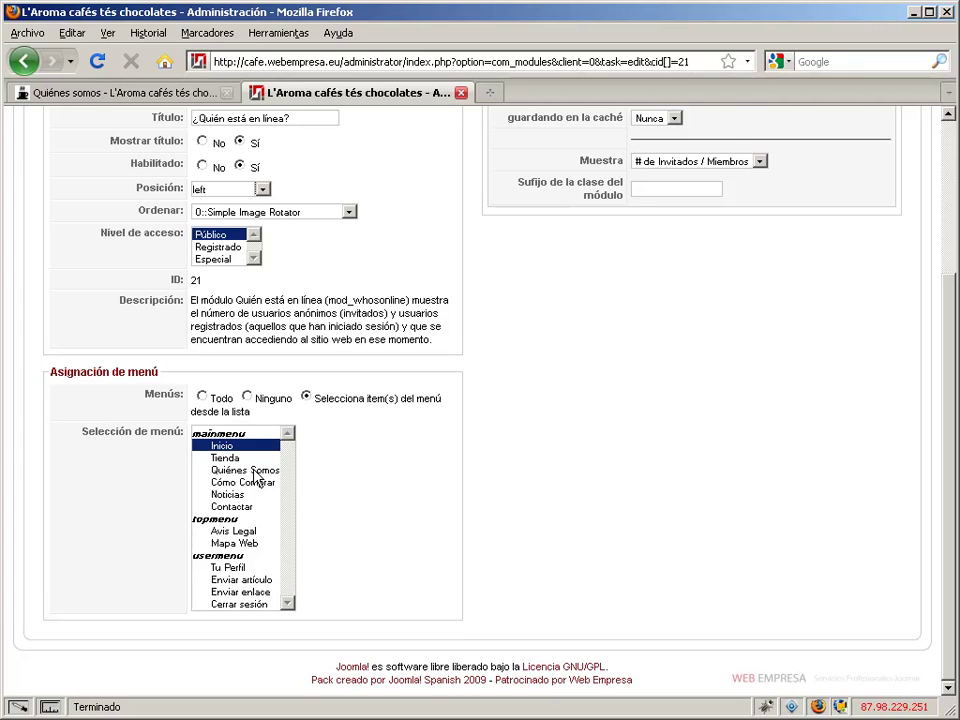
{"action": "left_click", "coordinate": [245, 470]}
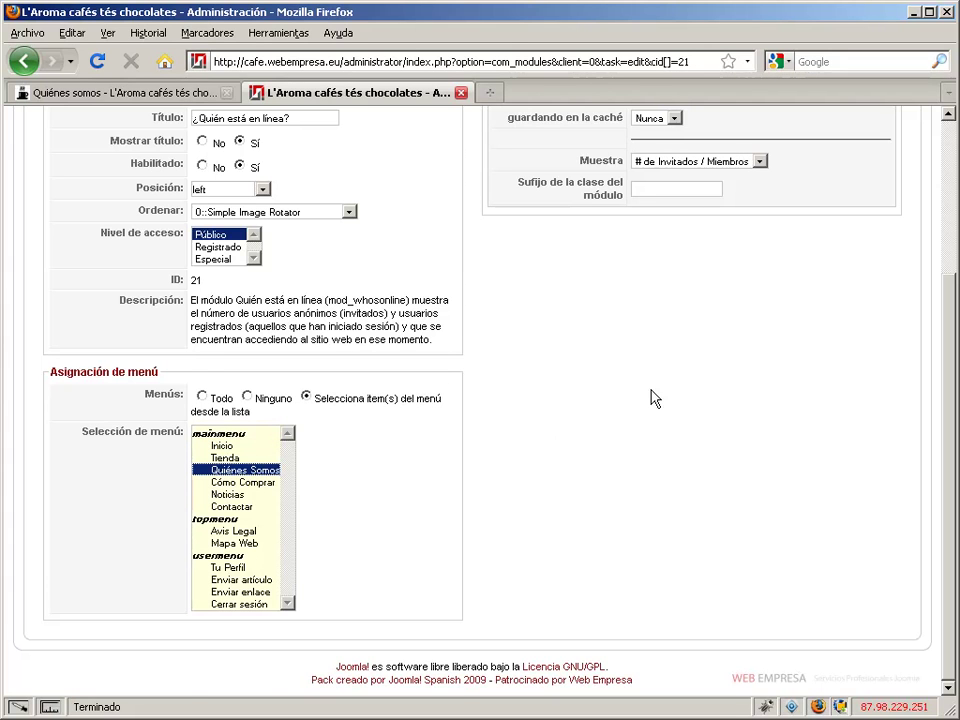
{"action": "scroll", "coordinate": [825, 343], "scroll_direction": "up", "scroll_amount": 4}
{"action": "left_click", "coordinate": [808, 238]}
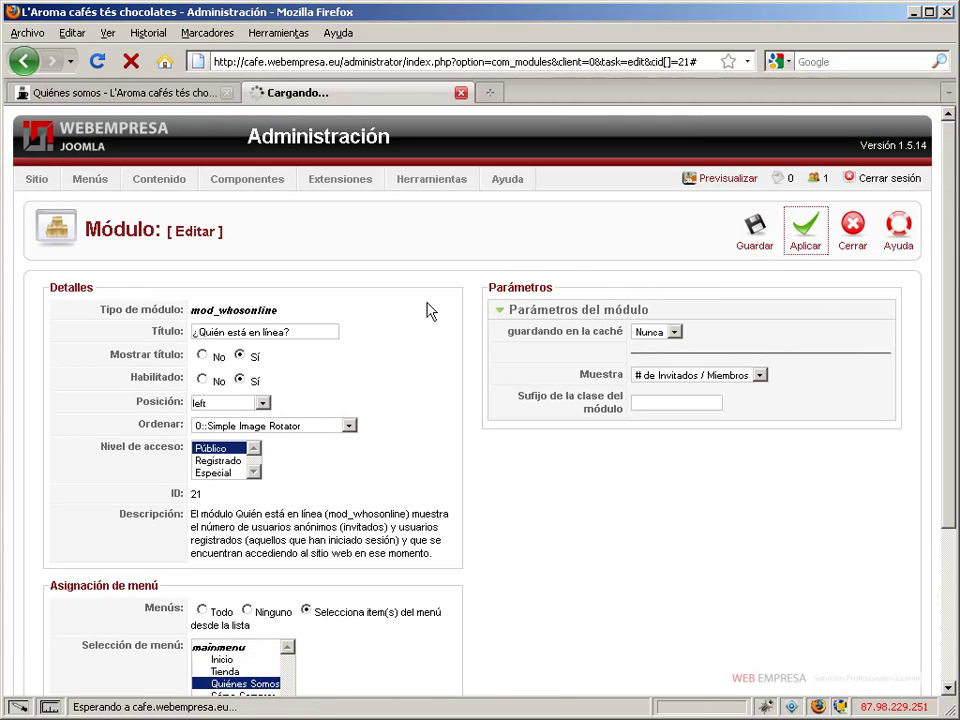
- Reload the public Quiénes Somos page and check where the "¿Quién está en línea?" module sits
{"action": "left_click", "coordinate": [68, 93]}
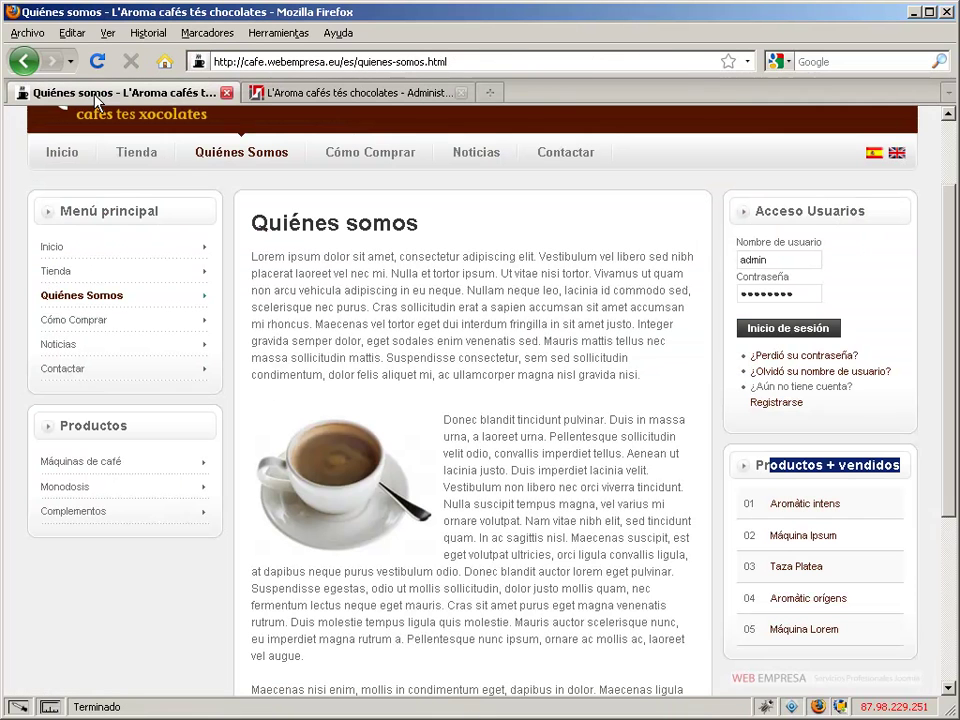
{"action": "left_click", "coordinate": [97, 61]}
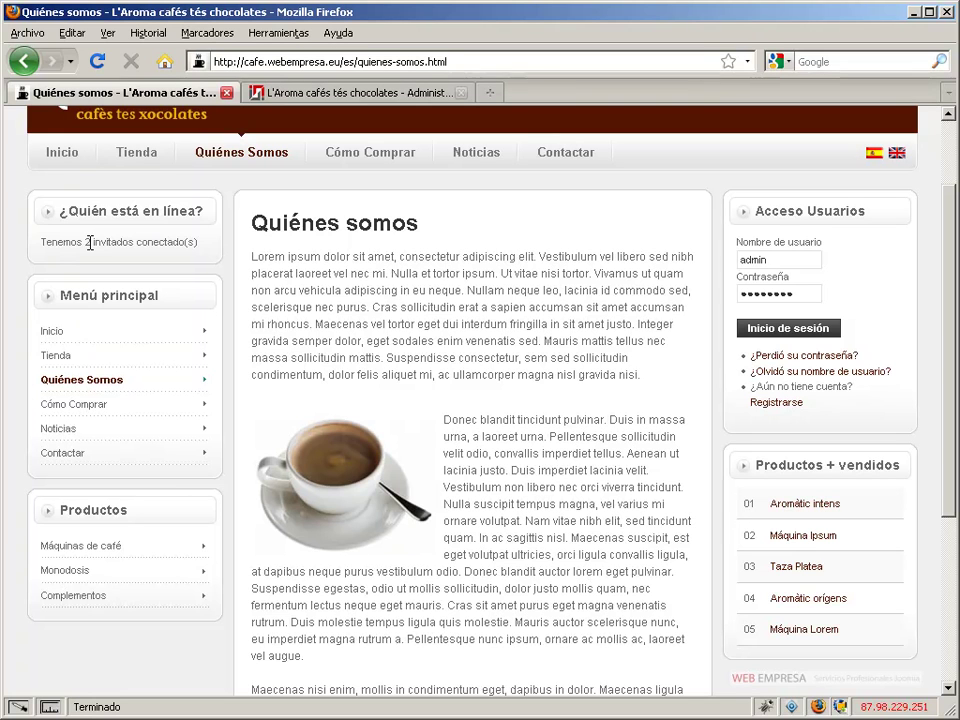
- Set the module's order to 20::VirtueMart Search, apply it, and check the public Quiénes Somos page
{"action": "left_click", "coordinate": [349, 95]}
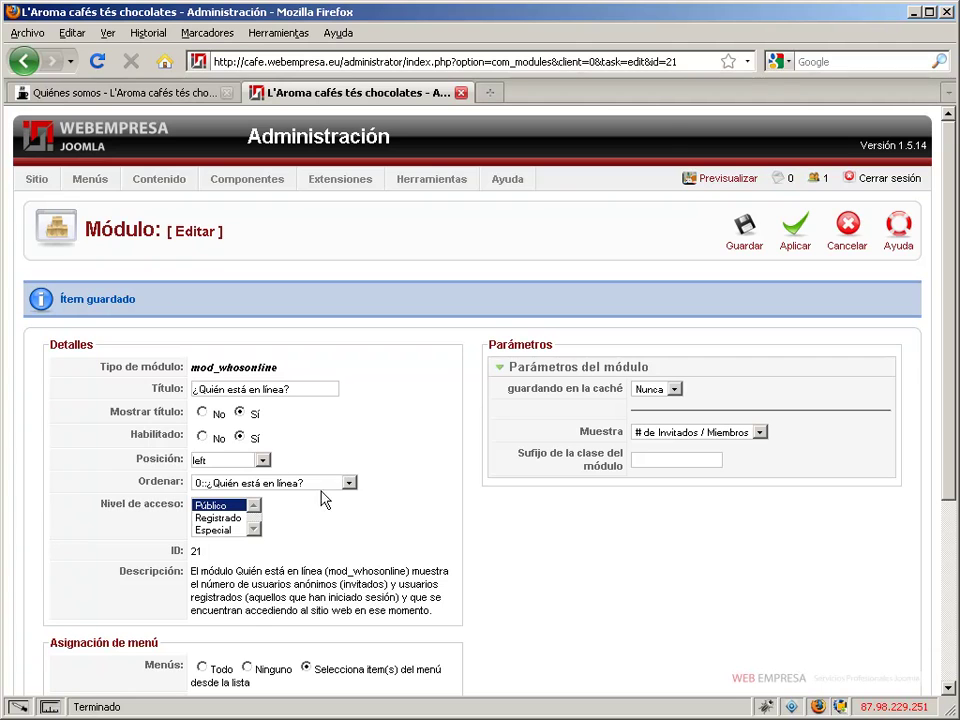
{"action": "left_click", "coordinate": [348, 485]}
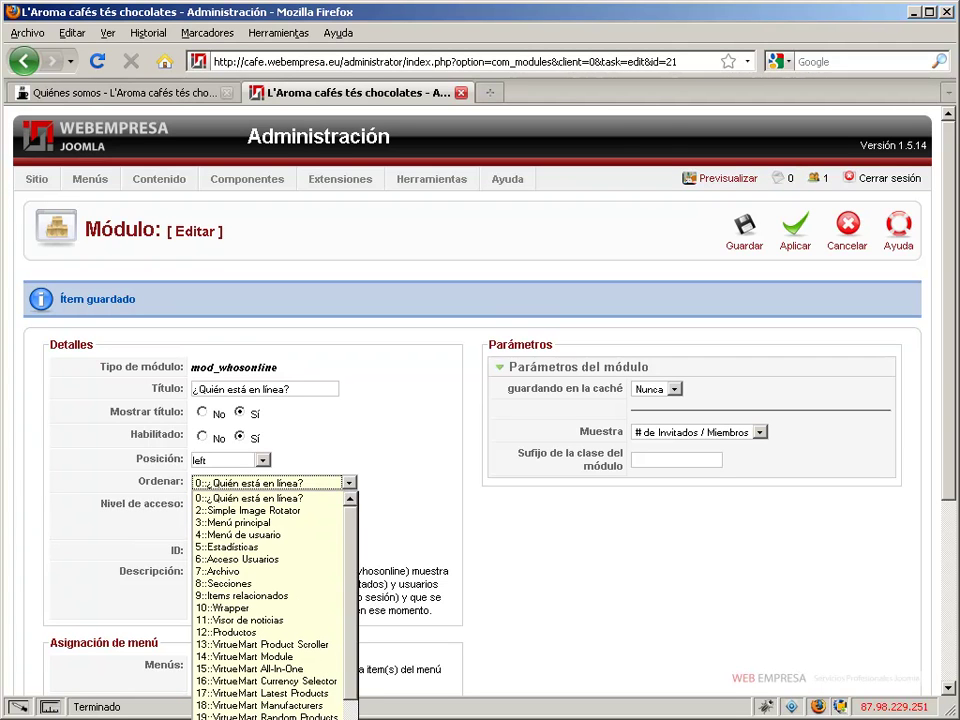
{"action": "left_click", "coordinate": [265, 718]}
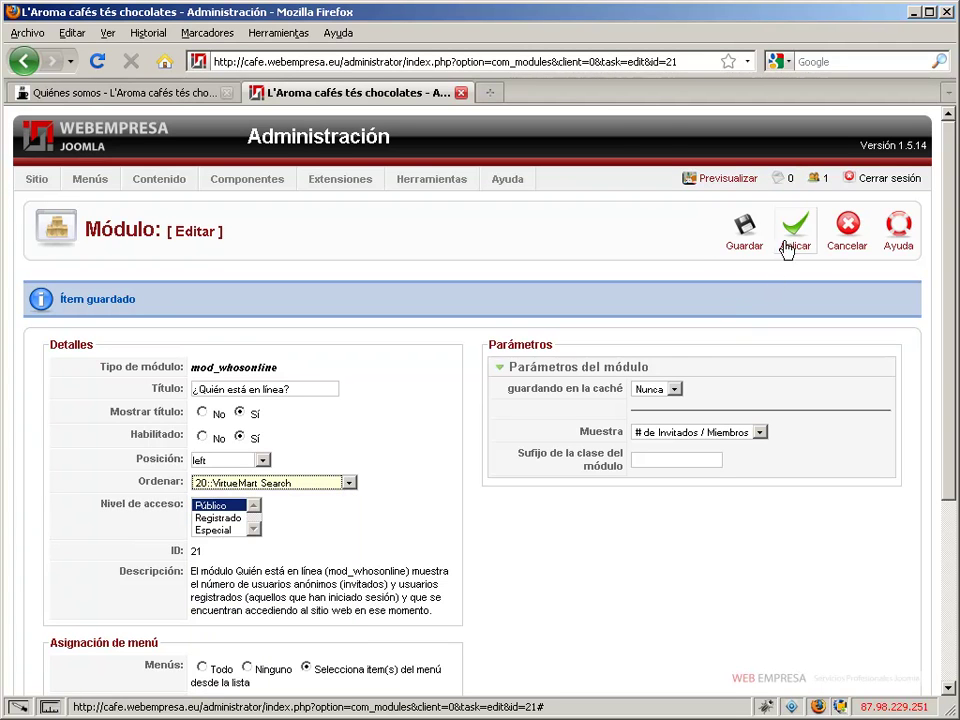
{"action": "left_click", "coordinate": [793, 240]}
{"action": "left_click", "coordinate": [128, 93]}
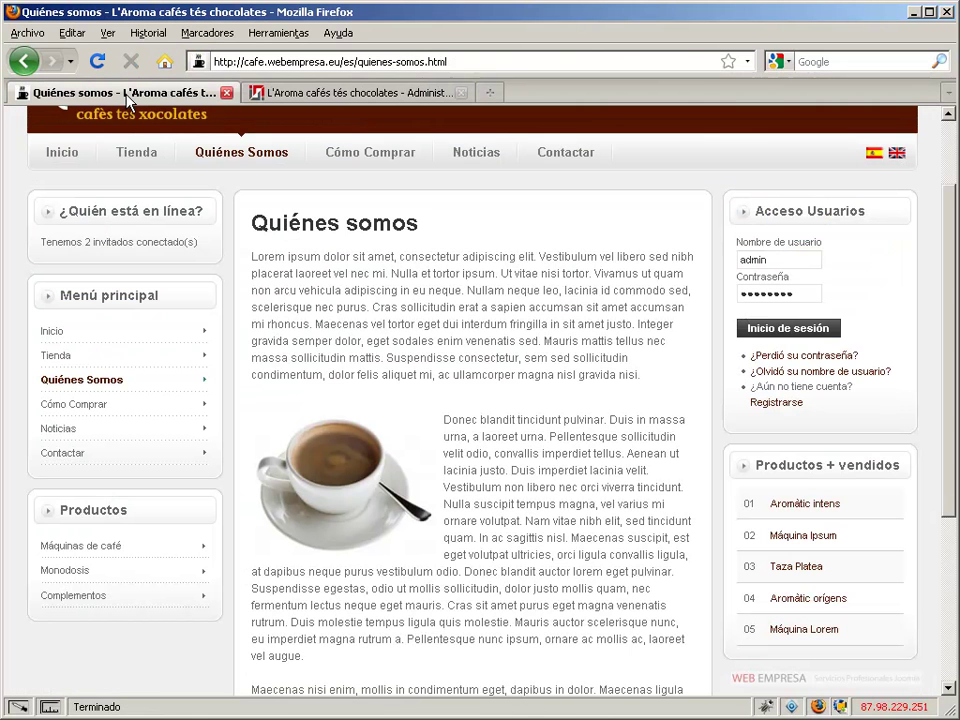
{"action": "left_click", "coordinate": [145, 338]}
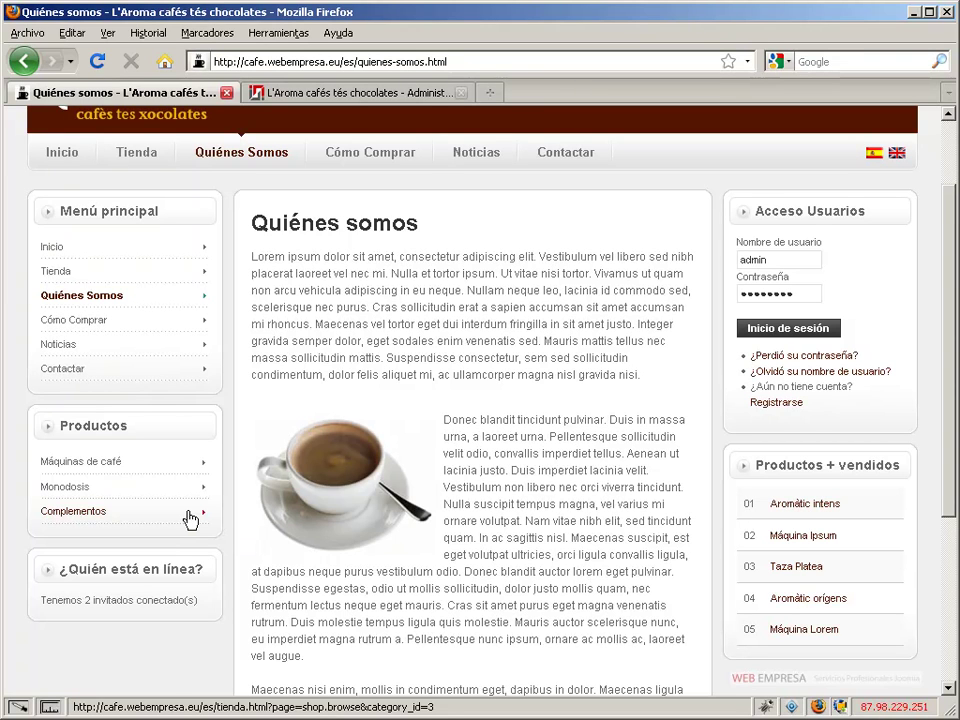
- Set the position of the "¿Quién está en línea?" module to right and apply the change
{"action": "left_click", "coordinate": [345, 94]}
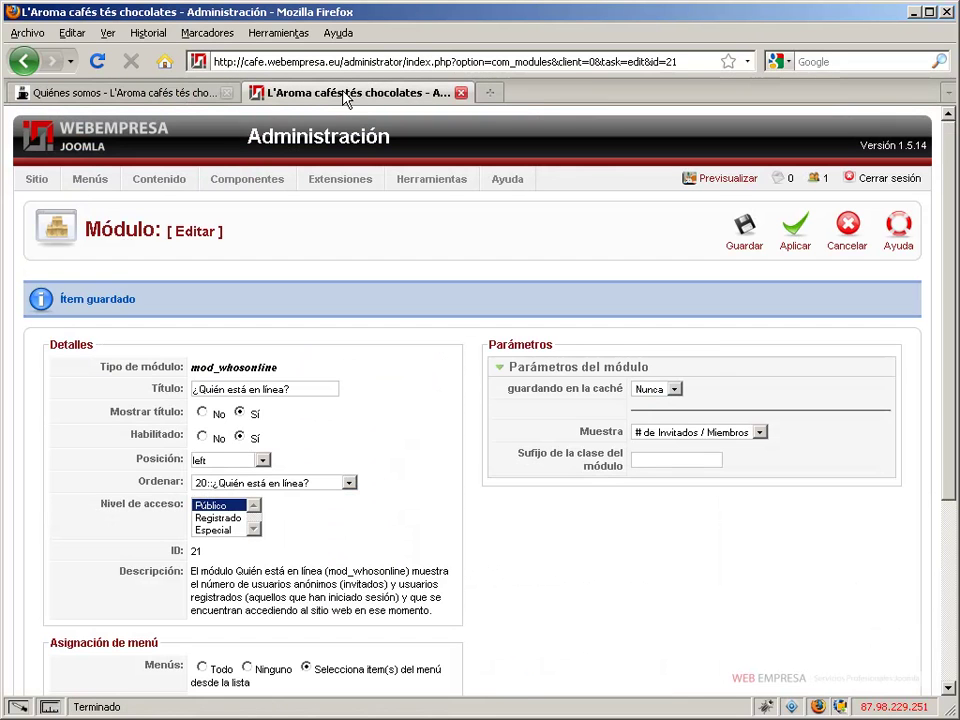
{"action": "left_click", "coordinate": [261, 461]}
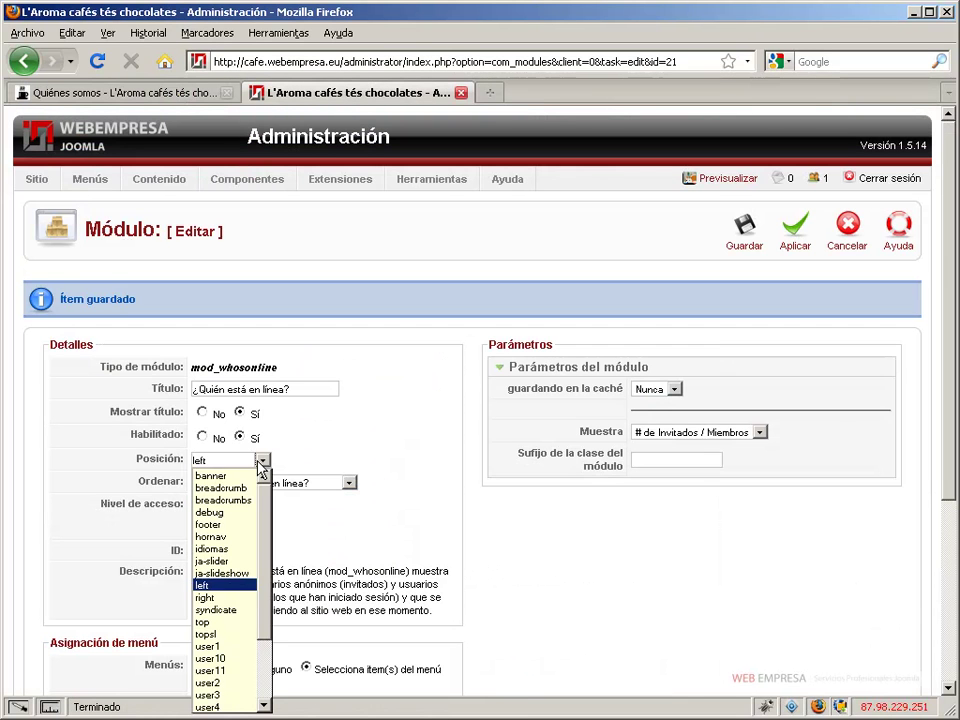
{"action": "left_click", "coordinate": [228, 598]}
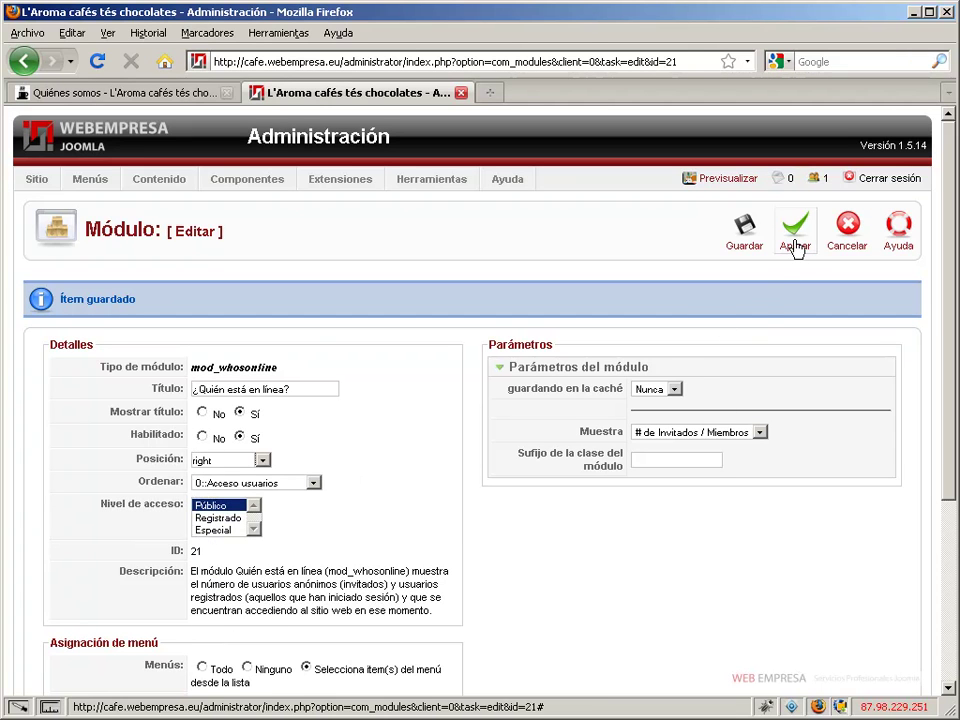
{"action": "left_click", "coordinate": [795, 232]}
- Reload the public Quiénes Somos page and inspect the module column containing Acceso Usuarios and Productos + vendidos
{"action": "left_click", "coordinate": [95, 93]}
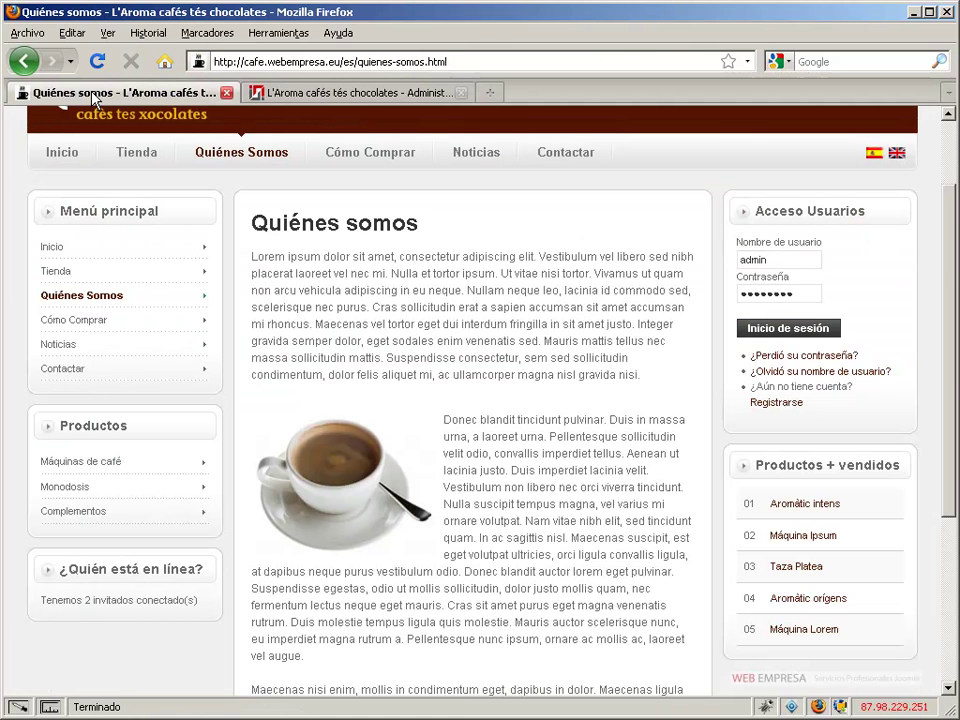
{"action": "left_click", "coordinate": [97, 61]}
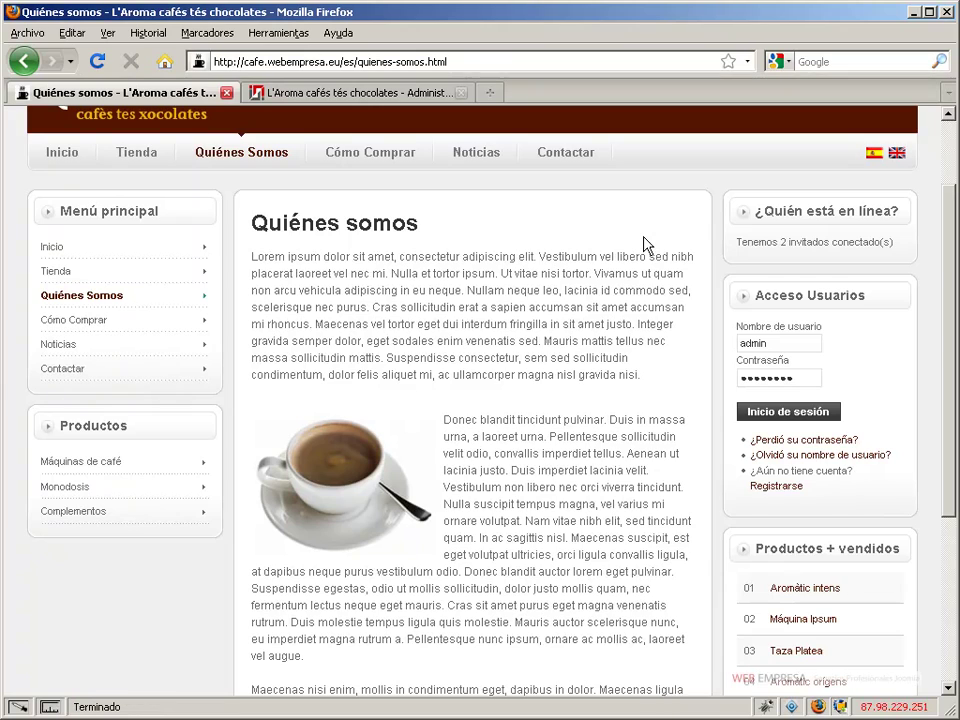
{"action": "scroll", "coordinate": [648, 245], "scroll_direction": "down", "scroll_amount": 3}
{"action": "scroll", "coordinate": [531, 189], "scroll_direction": "up", "scroll_amount": 5}
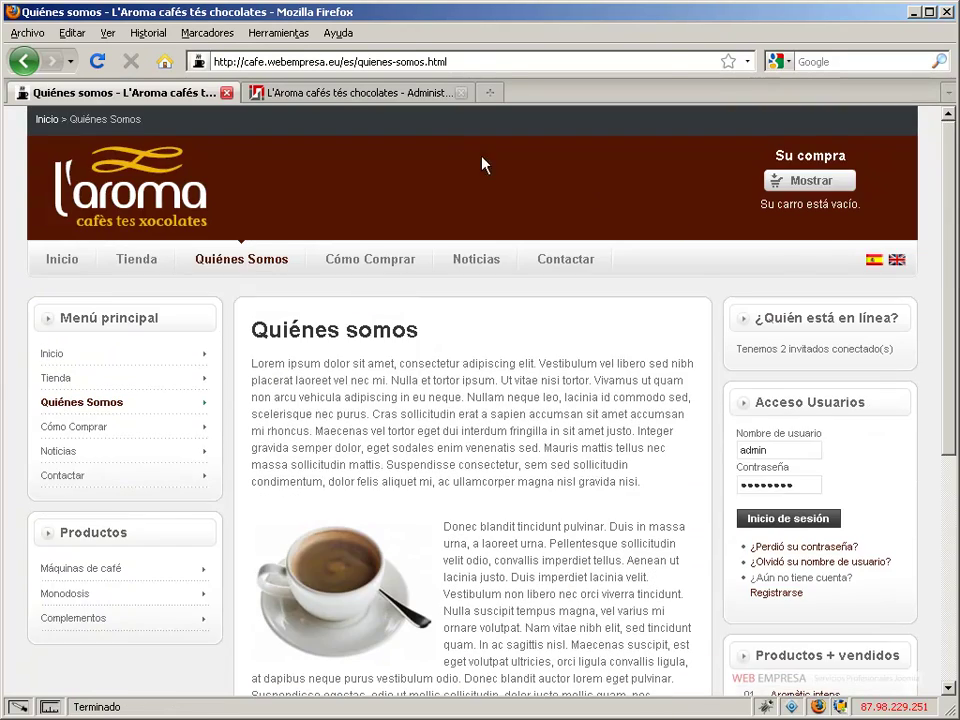
- Save the module and, with the module list filtered to the right position, move "¿Quién está en línea?" down below Encuestas
{"action": "left_click", "coordinate": [370, 93]}
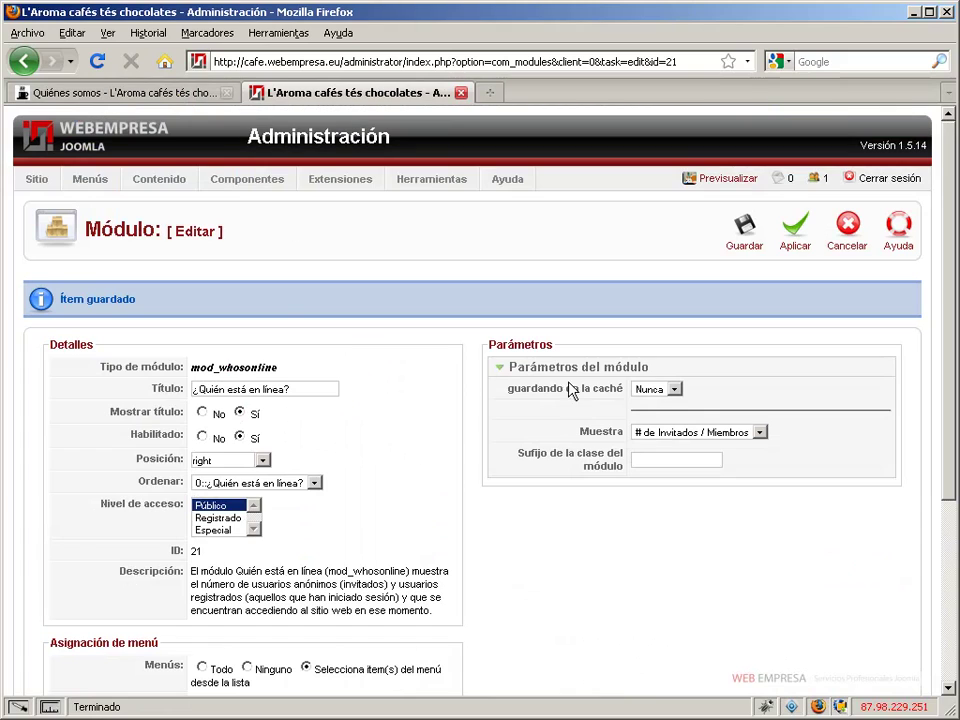
{"action": "left_click", "coordinate": [745, 230]}
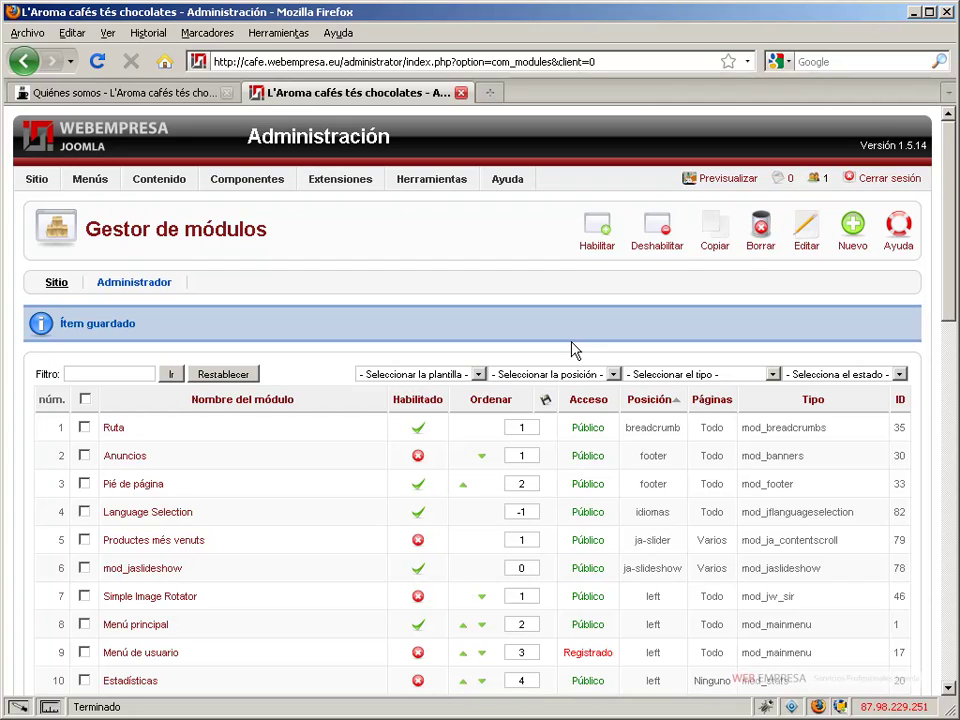
{"action": "left_click", "coordinate": [613, 375]}
{"action": "left_click", "coordinate": [540, 476]}
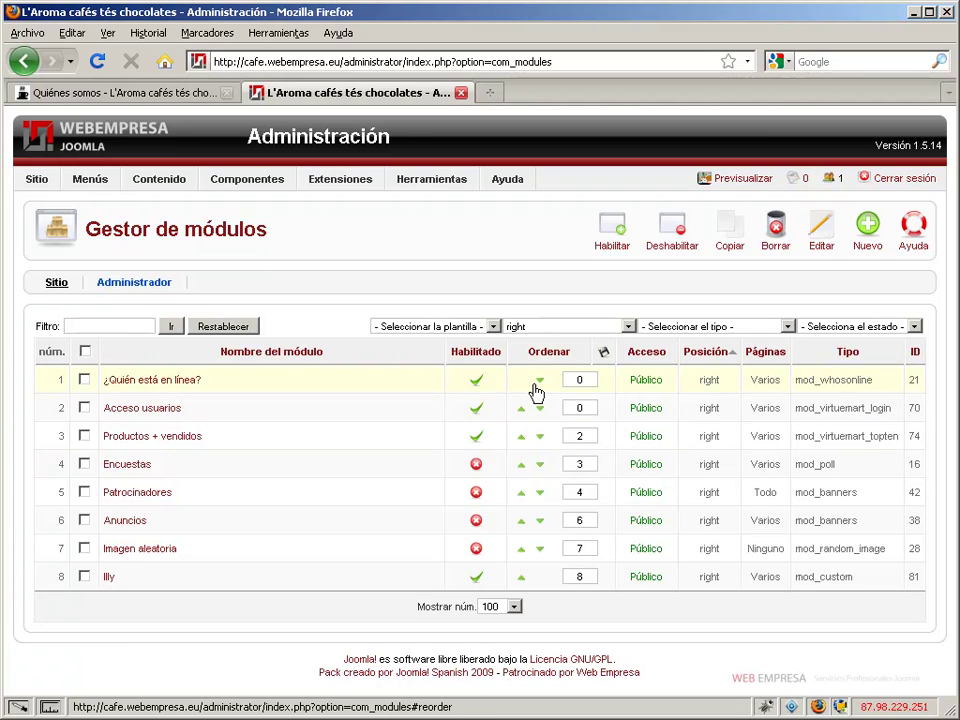
{"action": "left_click", "coordinate": [540, 383]}
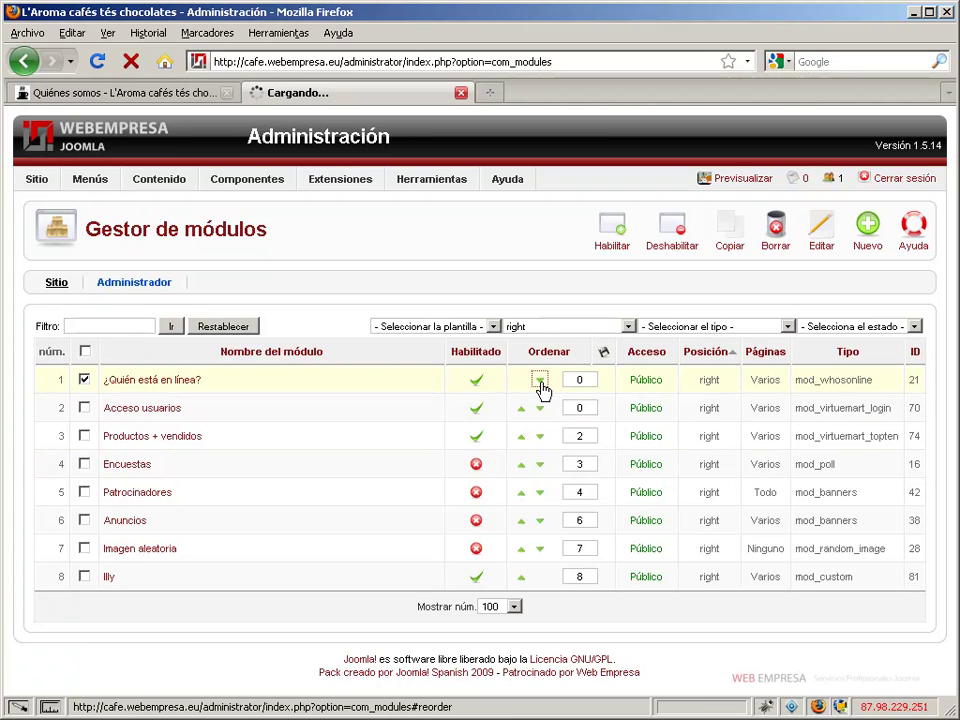
{"action": "left_click", "coordinate": [540, 440]}
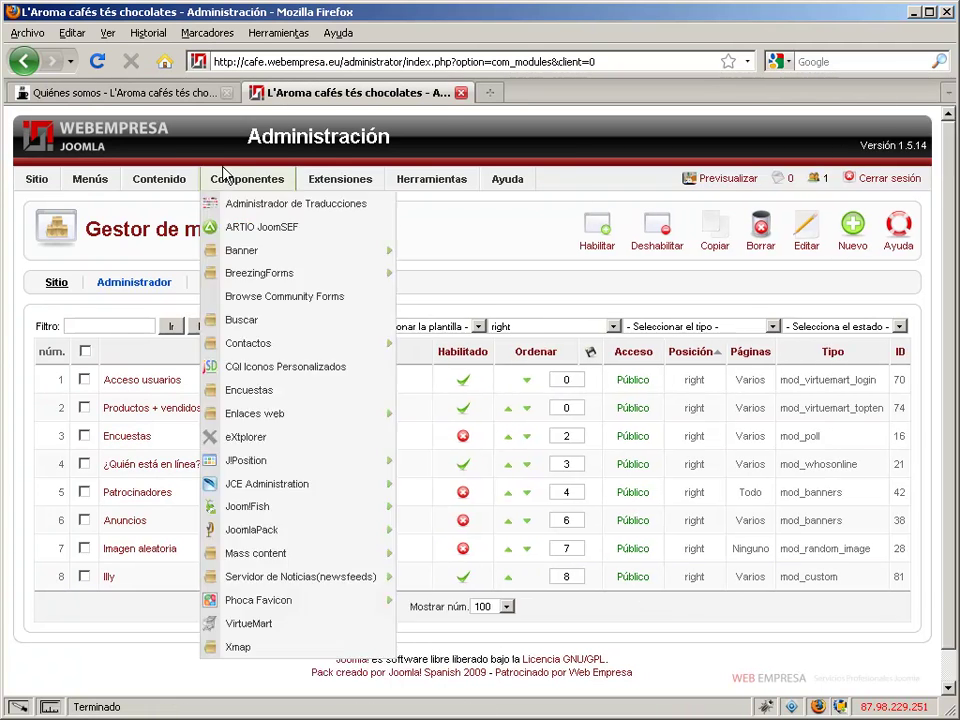
- Reload the public Quiénes Somos page and check the placement of "¿Quién está en línea?" relative to Productos + vendidos
{"action": "left_click", "coordinate": [145, 95]}
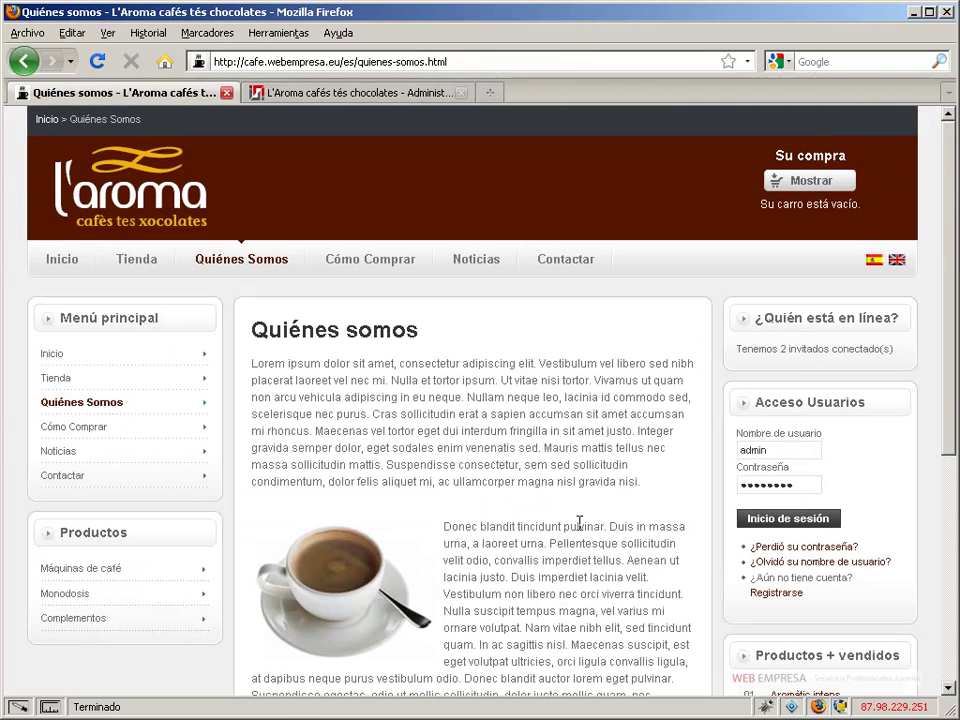
{"action": "key", "text": "F5"}
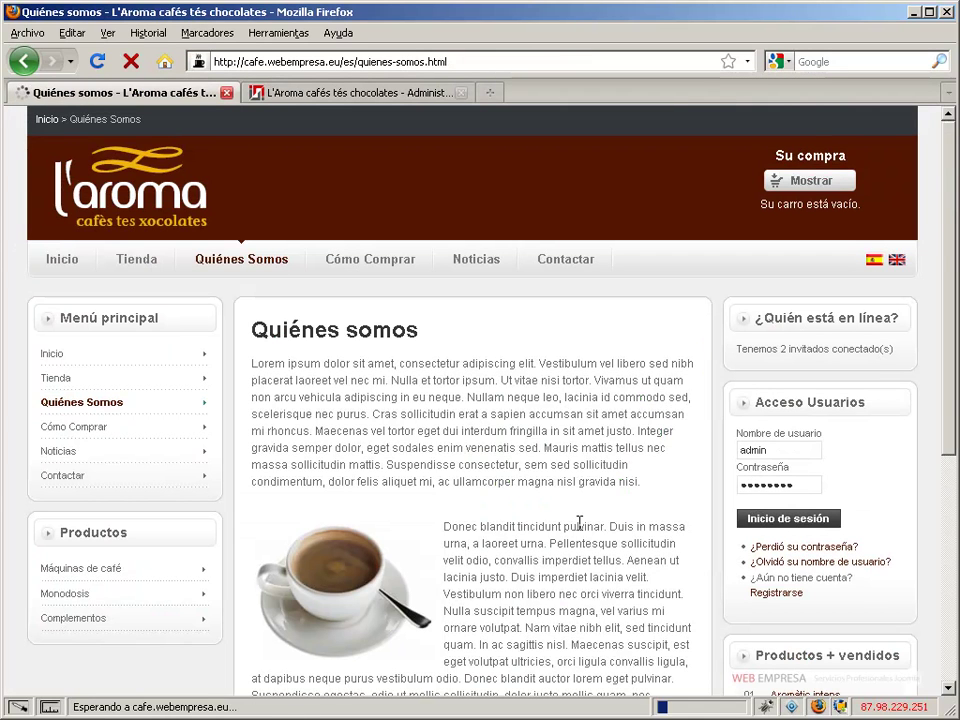
{"action": "scroll", "coordinate": [823, 489], "scroll_direction": "down", "scroll_amount": 5}
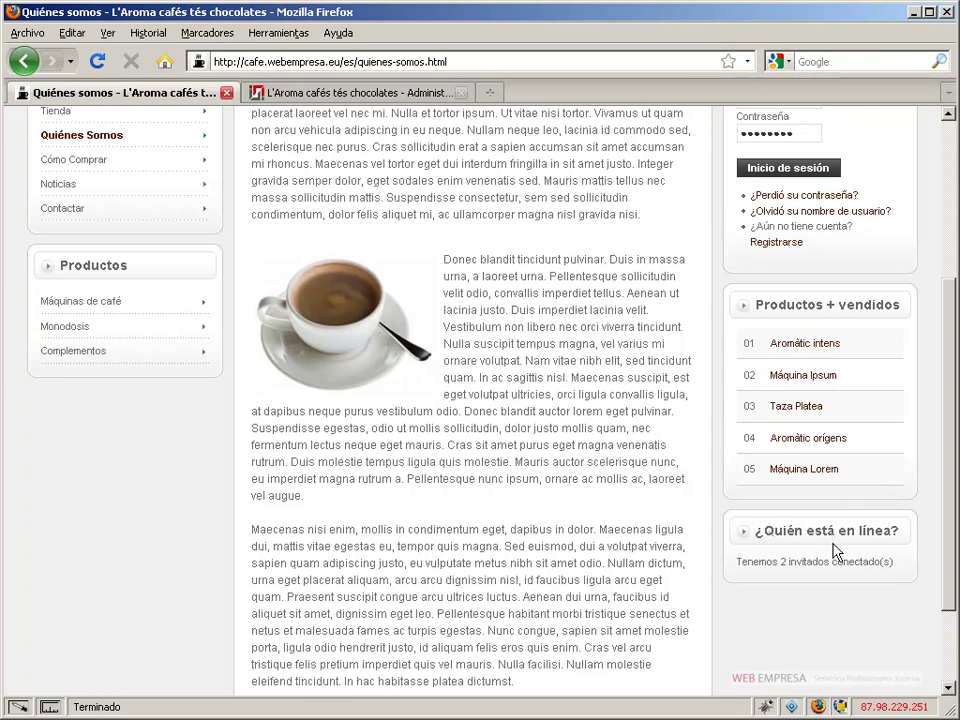
{"action": "scroll", "coordinate": [836, 553], "scroll_direction": "up", "scroll_amount": 5}
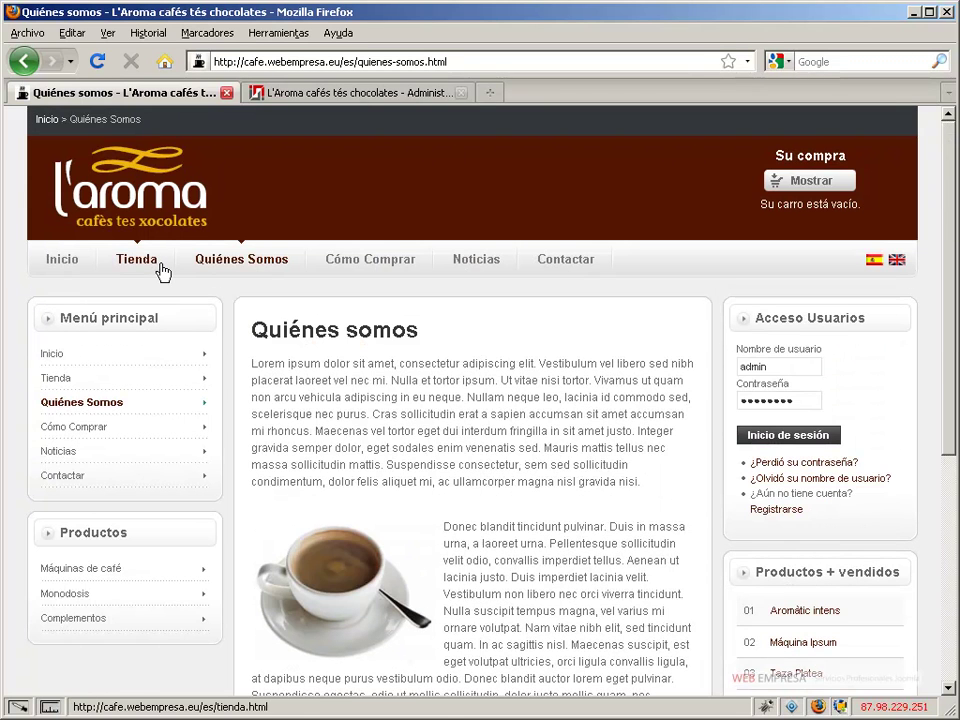
- Open the public Cómo Comprar page and examine which modules it shows
{"action": "left_click", "coordinate": [362, 266]}
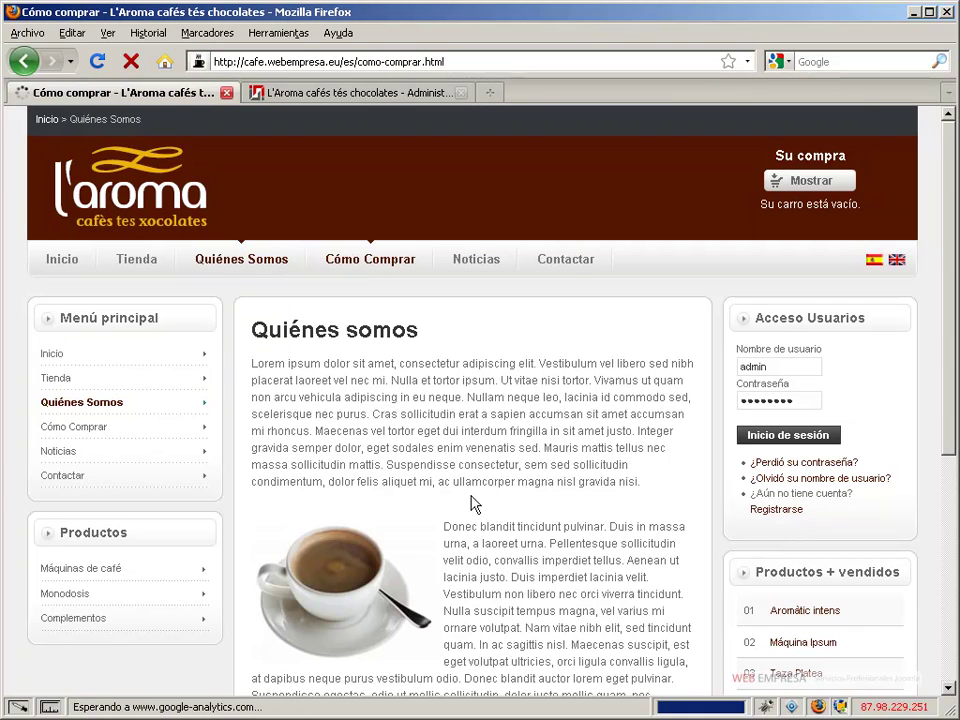
{"action": "scroll", "coordinate": [579, 497], "scroll_direction": "down", "scroll_amount": 4}
{"action": "scroll", "coordinate": [589, 508], "scroll_direction": "up", "scroll_amount": 4}
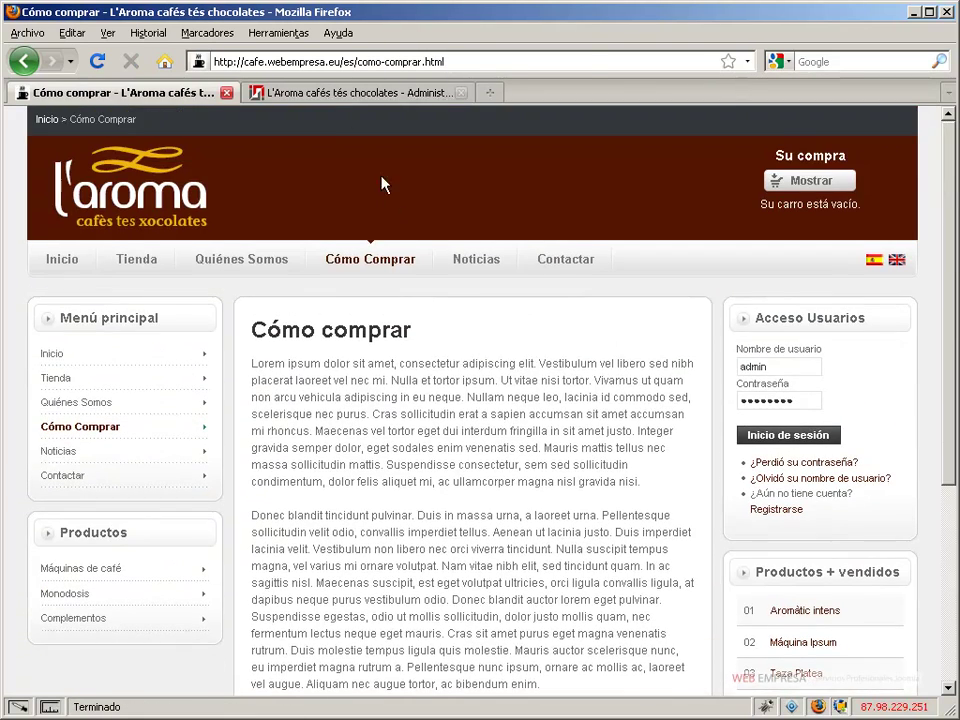
- Add Cómo Comprar to the menu items assigned to the "¿Quién está en línea?" module, keeping Quiénes Somos selected, and save the module
{"action": "left_click", "coordinate": [340, 93]}
{"action": "left_click", "coordinate": [175, 467]}
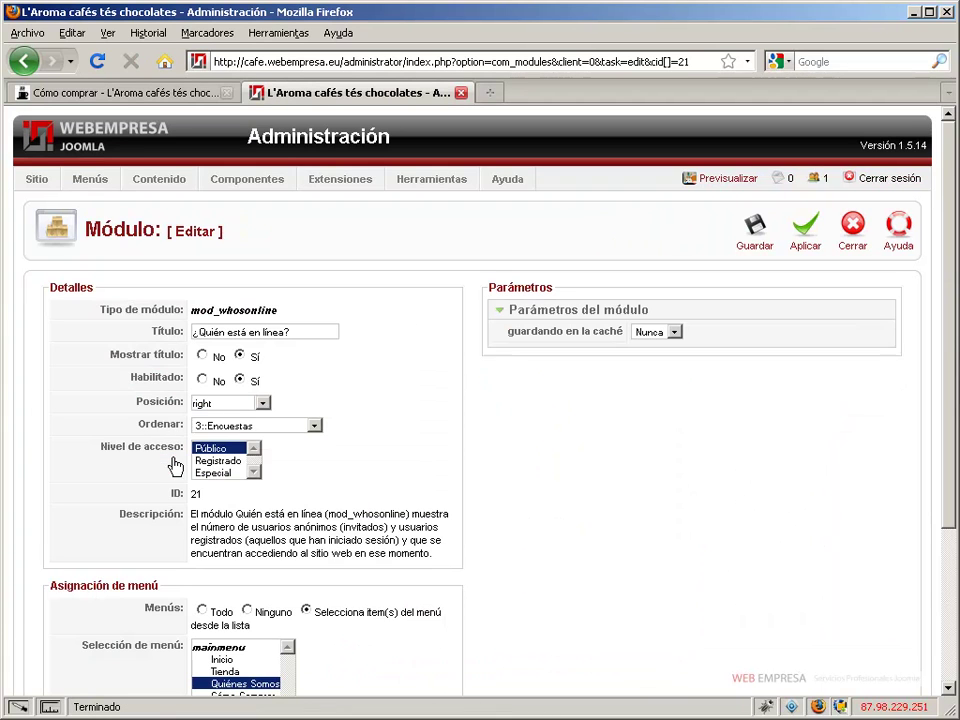
{"action": "scroll", "coordinate": [506, 495], "scroll_direction": "down", "scroll_amount": 3}
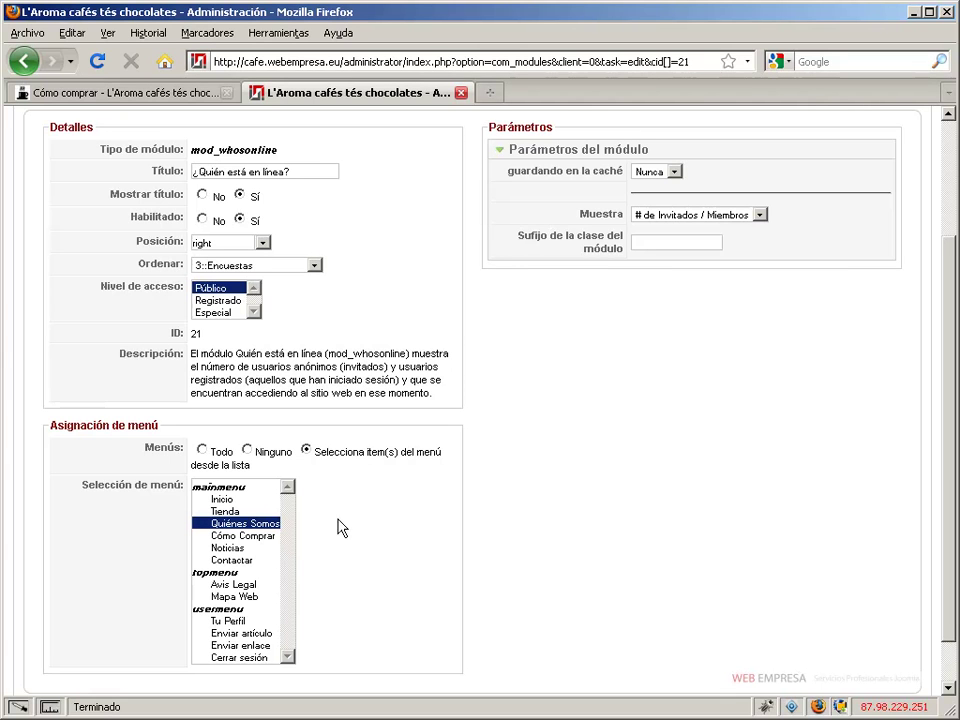
{"action": "left_click", "coordinate": [254, 537], "text": "ctrl"}
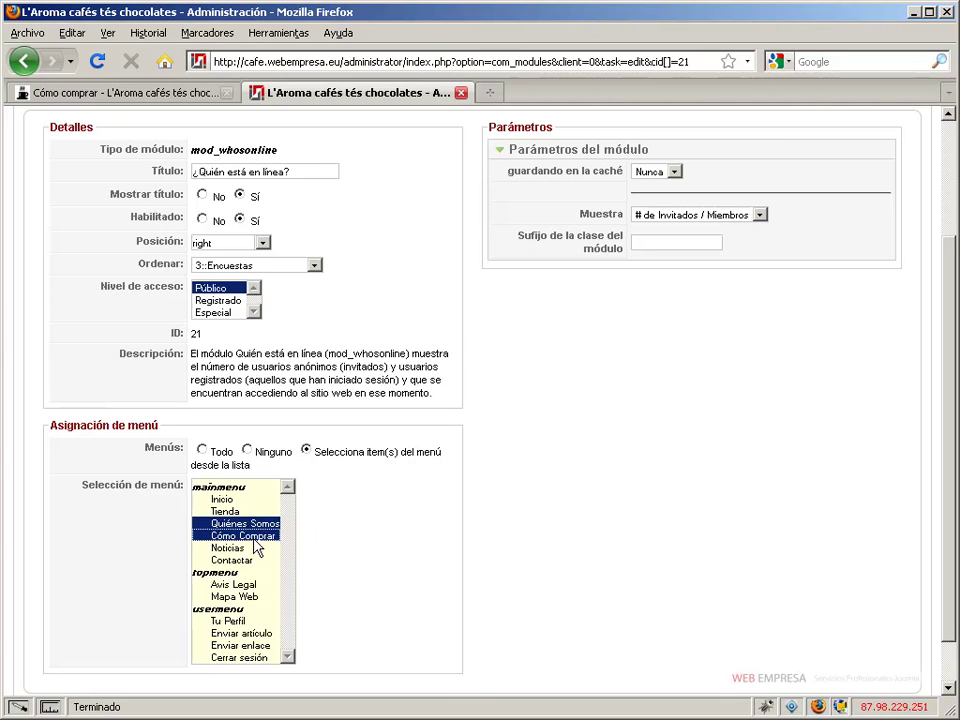
{"action": "scroll", "coordinate": [750, 530], "scroll_direction": "up", "scroll_amount": 3}
{"action": "left_click", "coordinate": [754, 226]}
- Reload the public Cómo Comprar page and check for the "¿Quién está en línea?" module below Productos + vendidos
{"action": "left_click", "coordinate": [127, 97]}
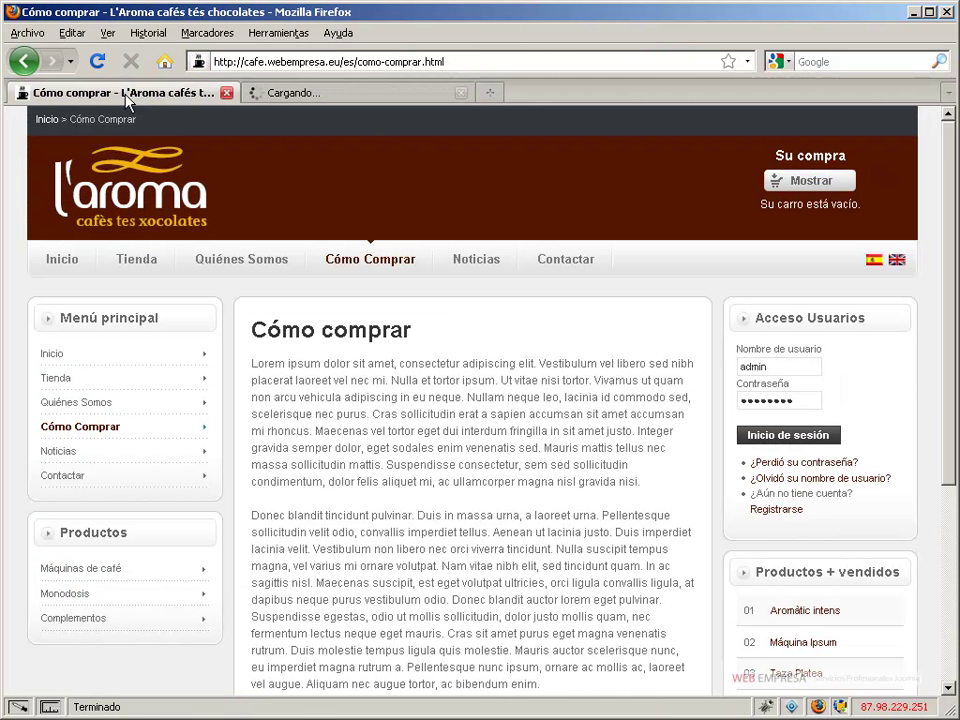
{"action": "left_click", "coordinate": [95, 62]}
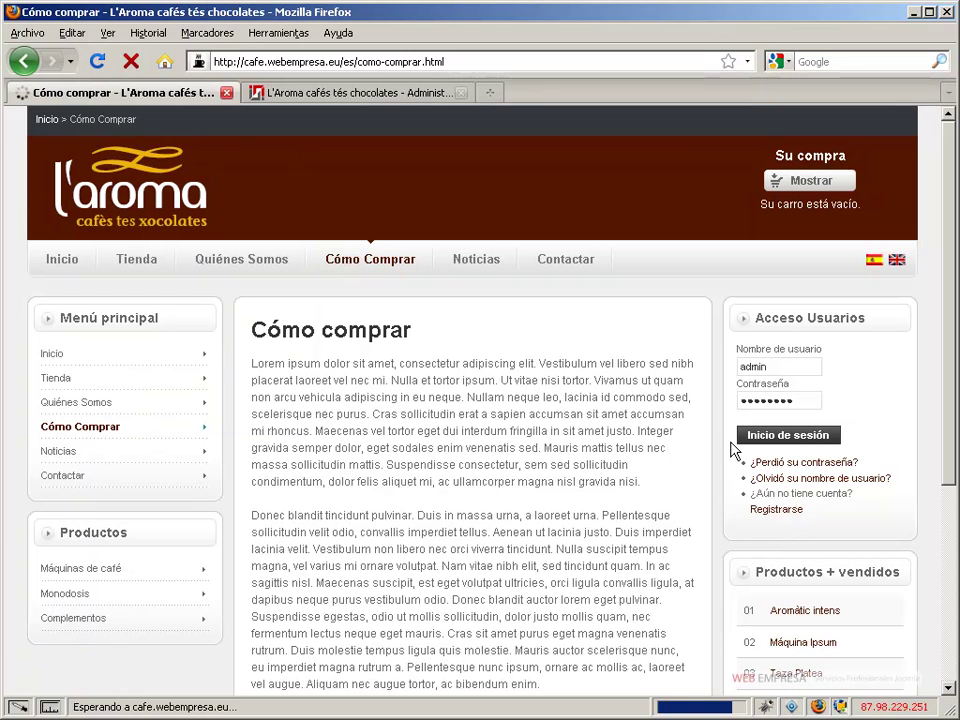
{"action": "scroll", "coordinate": [760, 460], "scroll_direction": "down", "scroll_amount": 5}
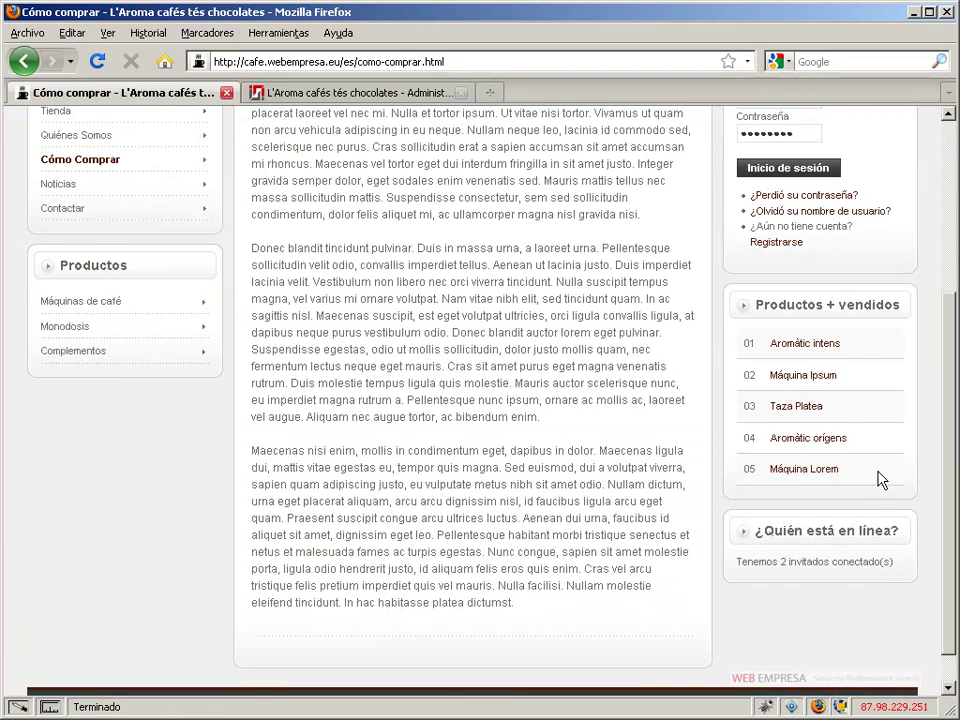
{"action": "scroll", "coordinate": [806, 550], "scroll_direction": "down", "scroll_amount": 1}
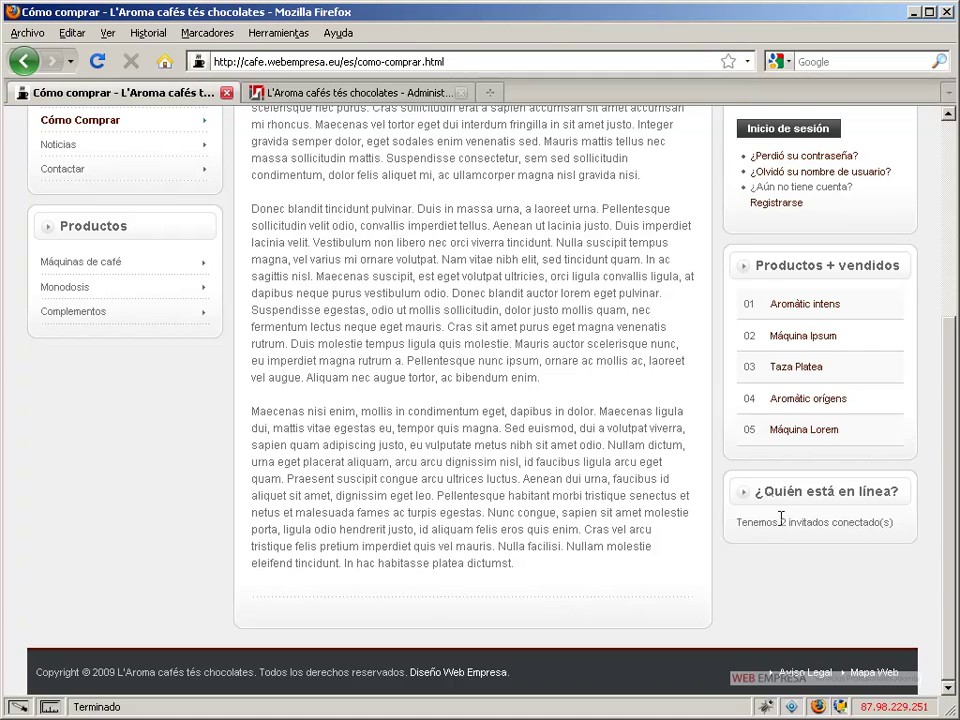
{"action": "scroll", "coordinate": [781, 519], "scroll_direction": "up", "scroll_amount": 6}
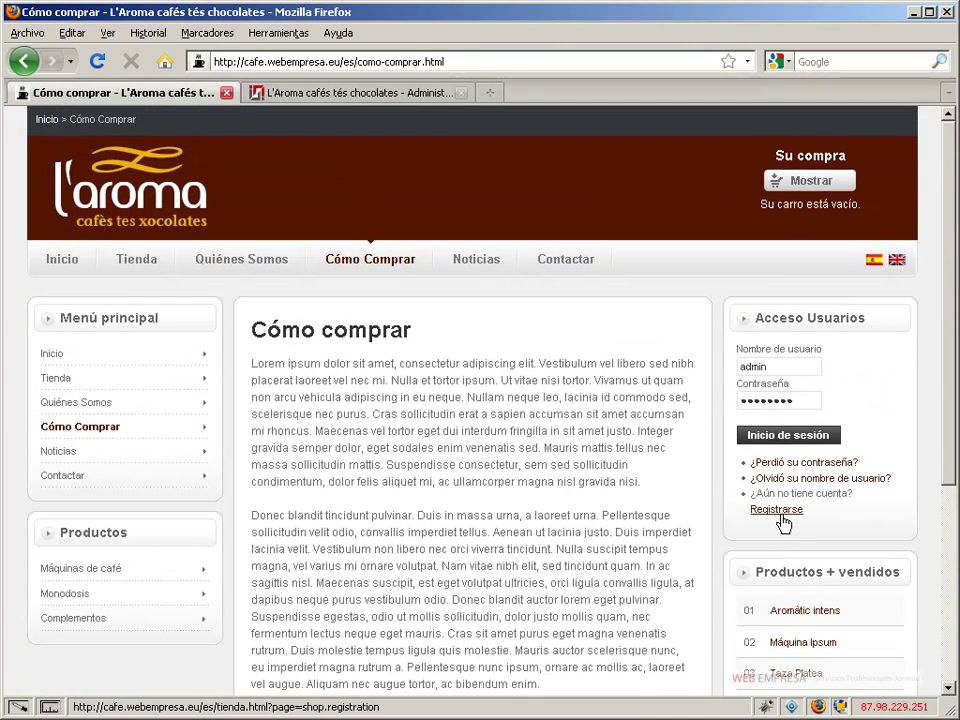
- Return to the module manager and clear the position filter so that modules in every position are listed
{"action": "left_click", "coordinate": [360, 92]}
{"action": "mouse_move", "coordinate": [431, 179]}
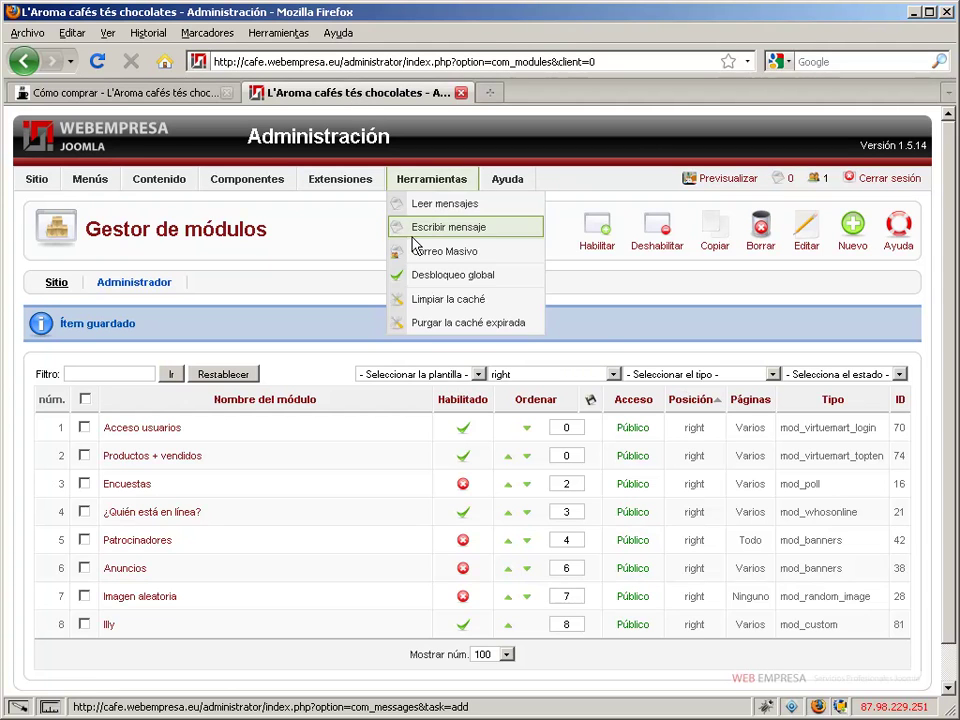
{"action": "left_click", "coordinate": [612, 373]}
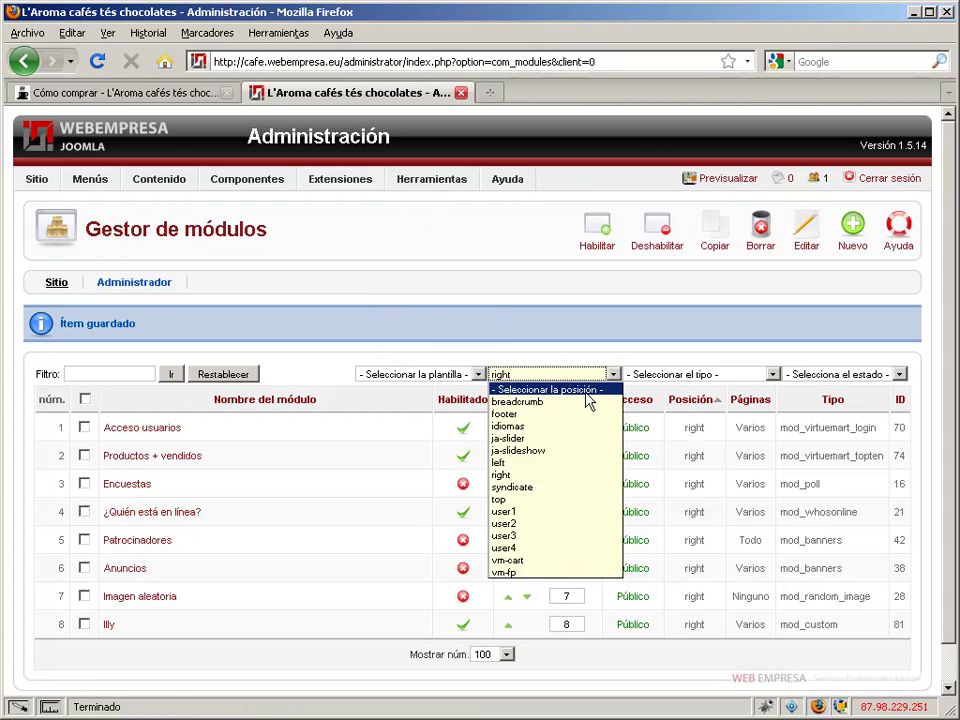
{"action": "left_click", "coordinate": [587, 391]}
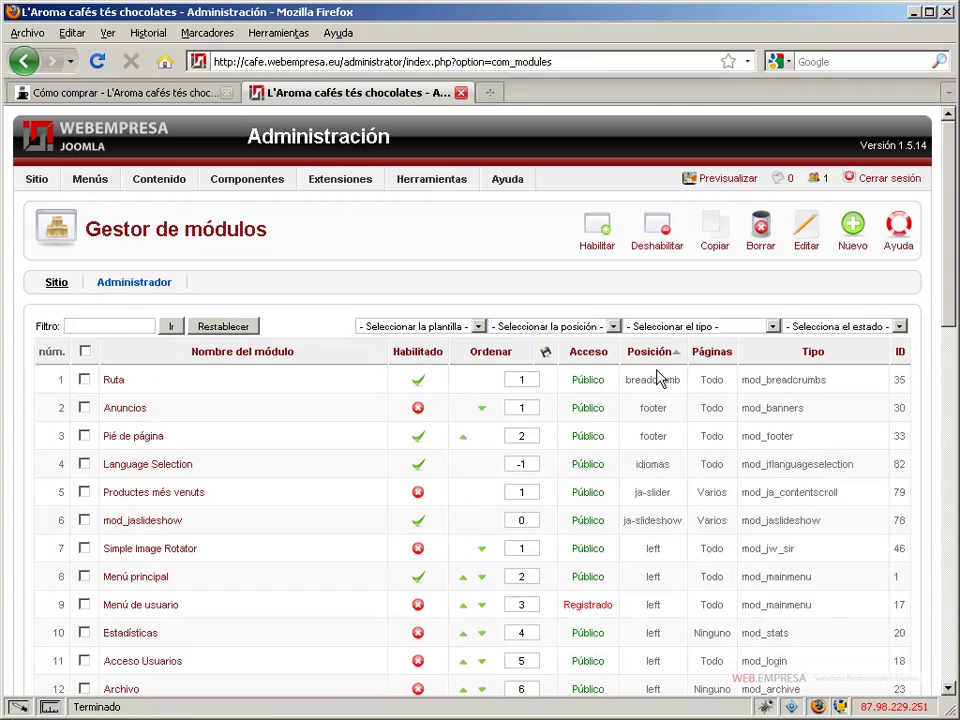
- Open the Últimas noticias module, assign it only to the Quiénes Somos menu item and enable it
{"action": "scroll", "coordinate": [300, 440], "scroll_direction": "down", "scroll_amount": 3}
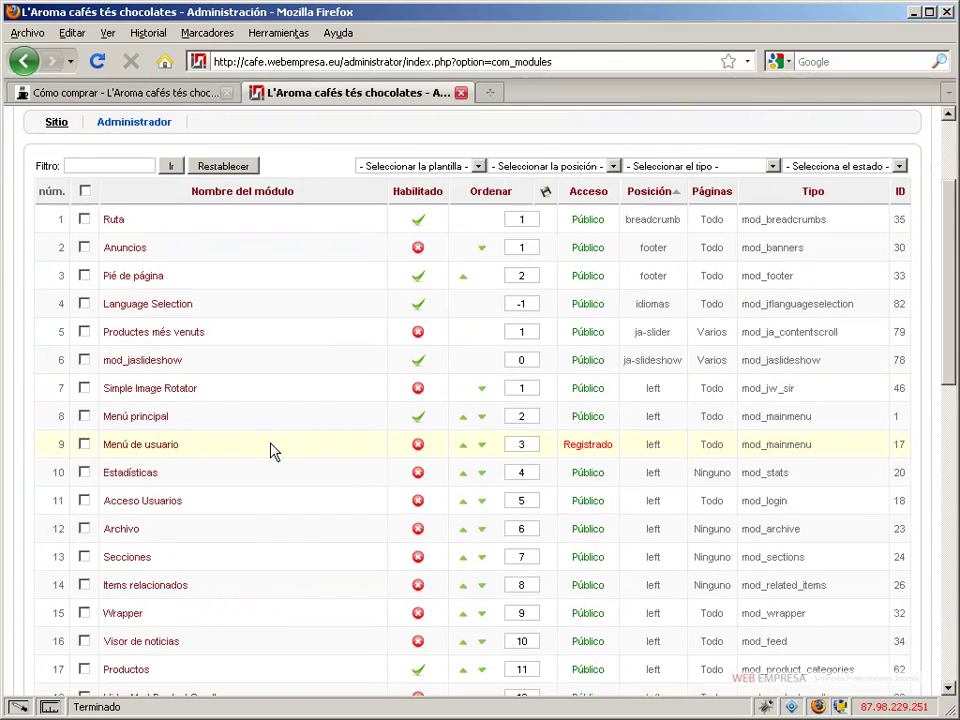
{"action": "scroll", "coordinate": [253, 441], "scroll_direction": "down", "scroll_amount": 3}
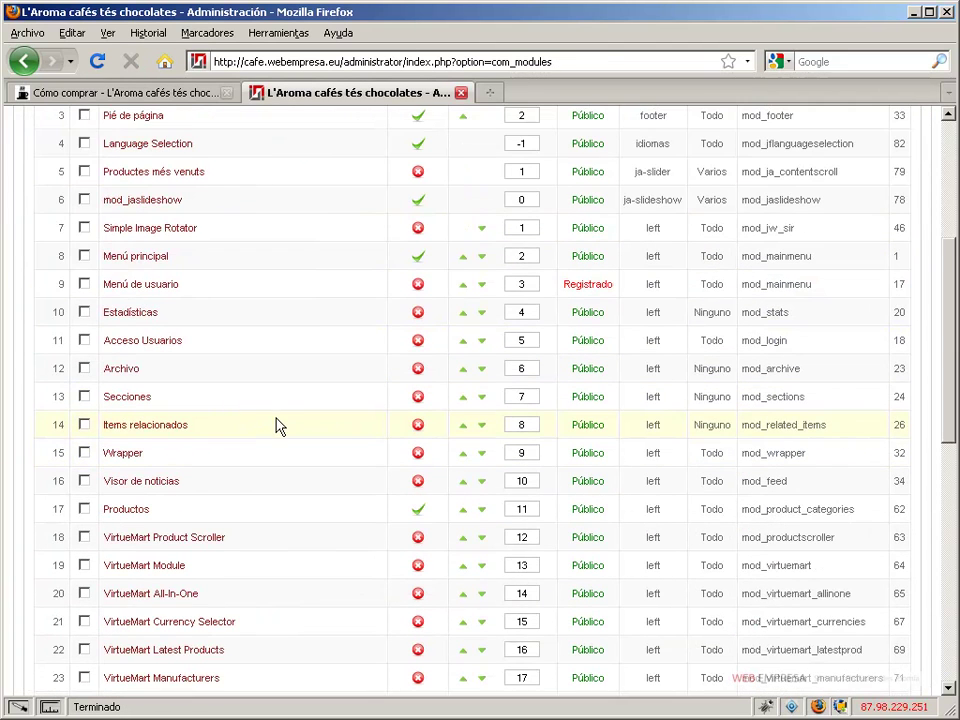
{"action": "scroll", "coordinate": [287, 431], "scroll_direction": "down", "scroll_amount": 5}
{"action": "scroll", "coordinate": [300, 480], "scroll_direction": "down", "scroll_amount": 2}
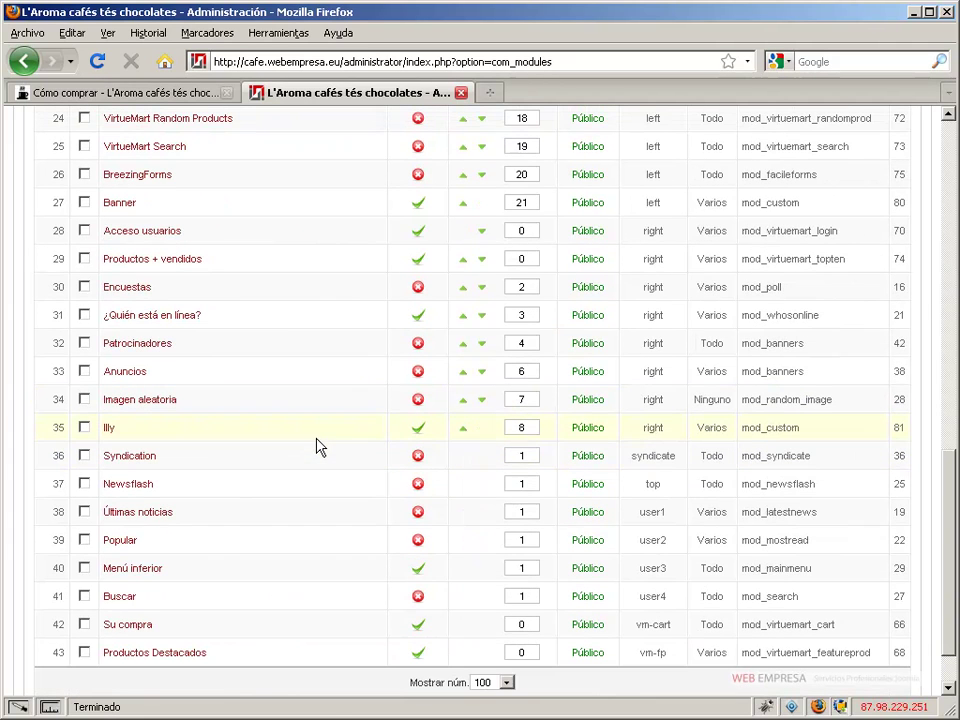
{"action": "left_click", "coordinate": [131, 518]}
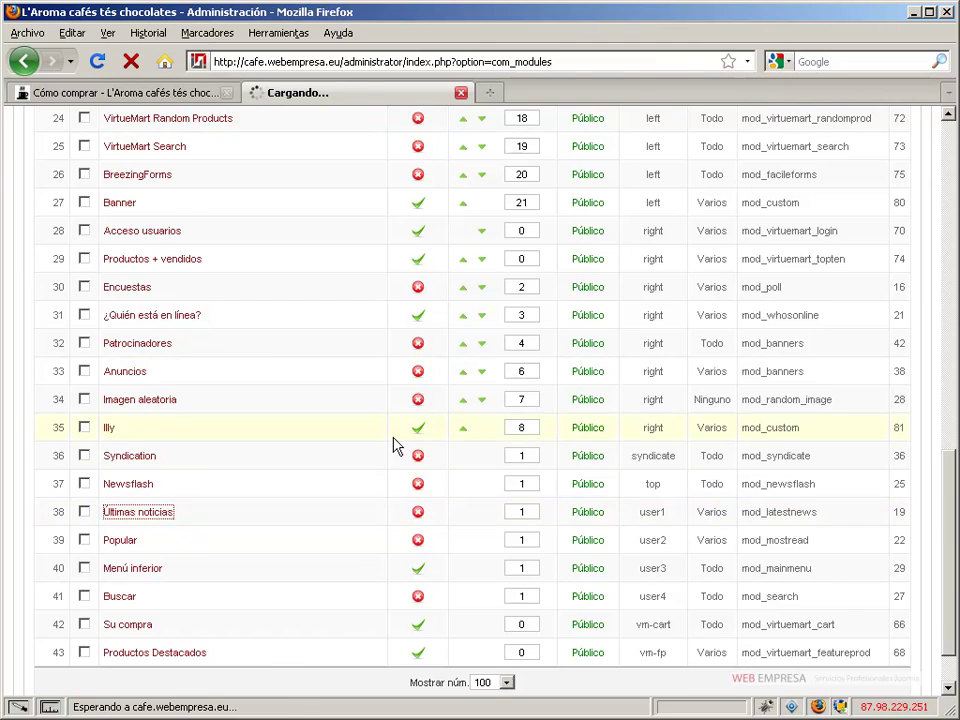
{"action": "scroll", "coordinate": [391, 450], "scroll_direction": "down", "scroll_amount": 2}
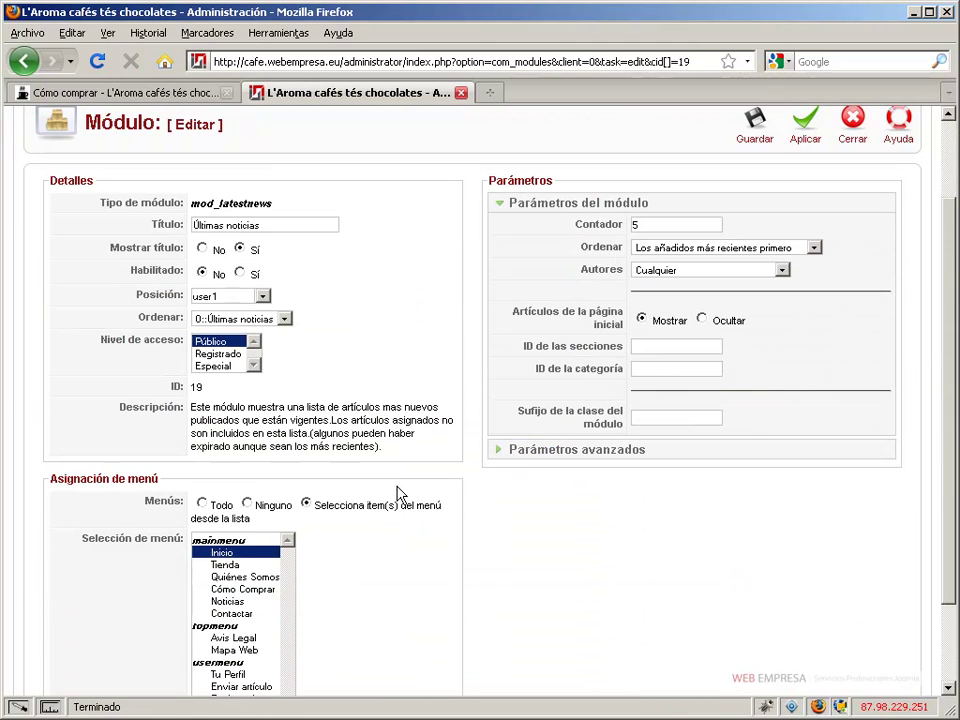
{"action": "left_click", "coordinate": [265, 577]}
{"action": "left_click", "coordinate": [241, 272]}
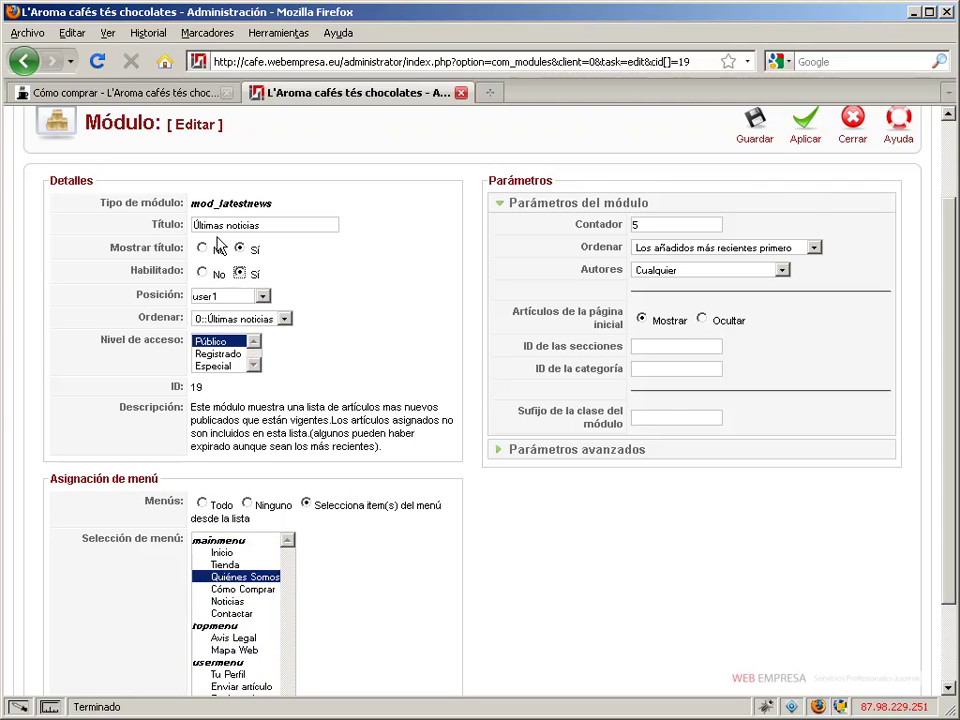
- Set the Últimas noticias module's position to left and its article counter to 4, and save the module
{"action": "left_click", "coordinate": [263, 296]}
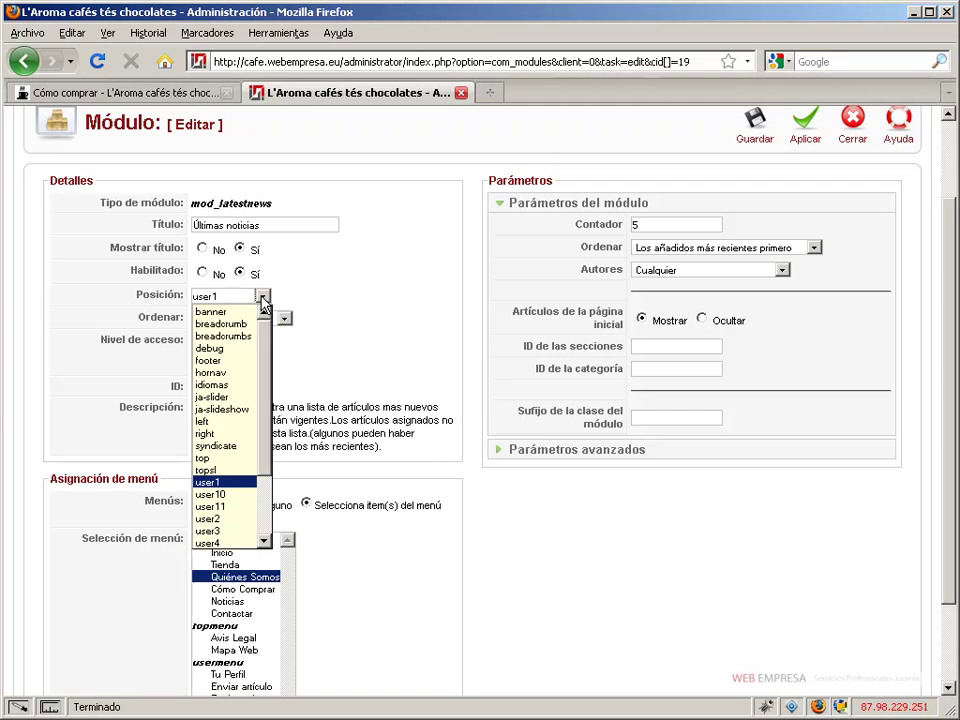
{"action": "left_click", "coordinate": [205, 421]}
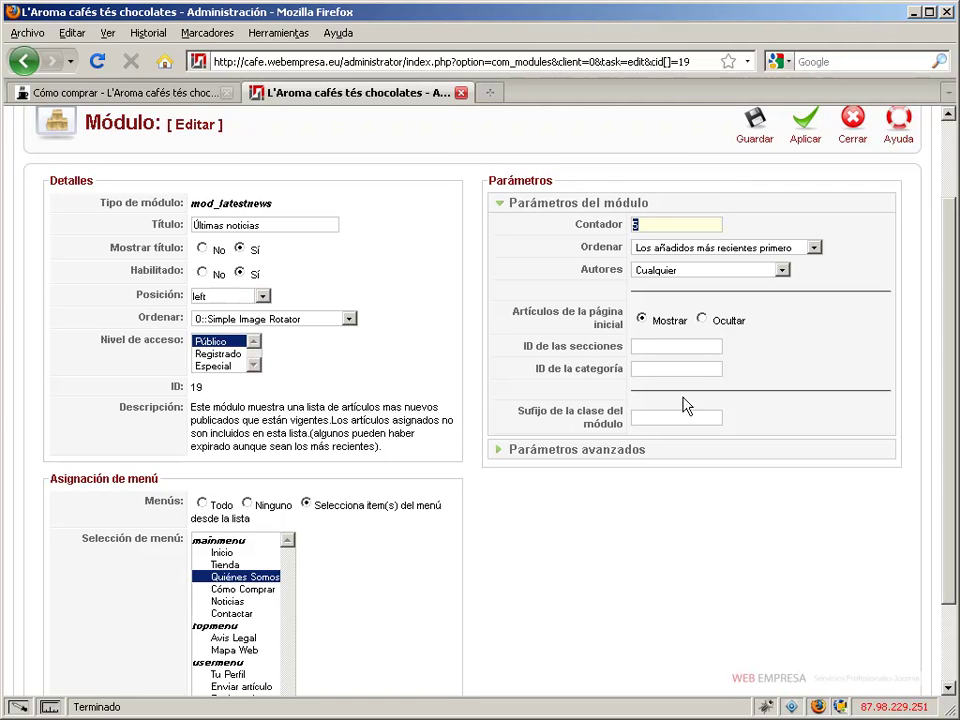
{"action": "type", "text": "4"}
{"action": "left_click", "coordinate": [805, 344]}
{"action": "scroll", "coordinate": [785, 349], "scroll_direction": "up", "scroll_amount": 1}
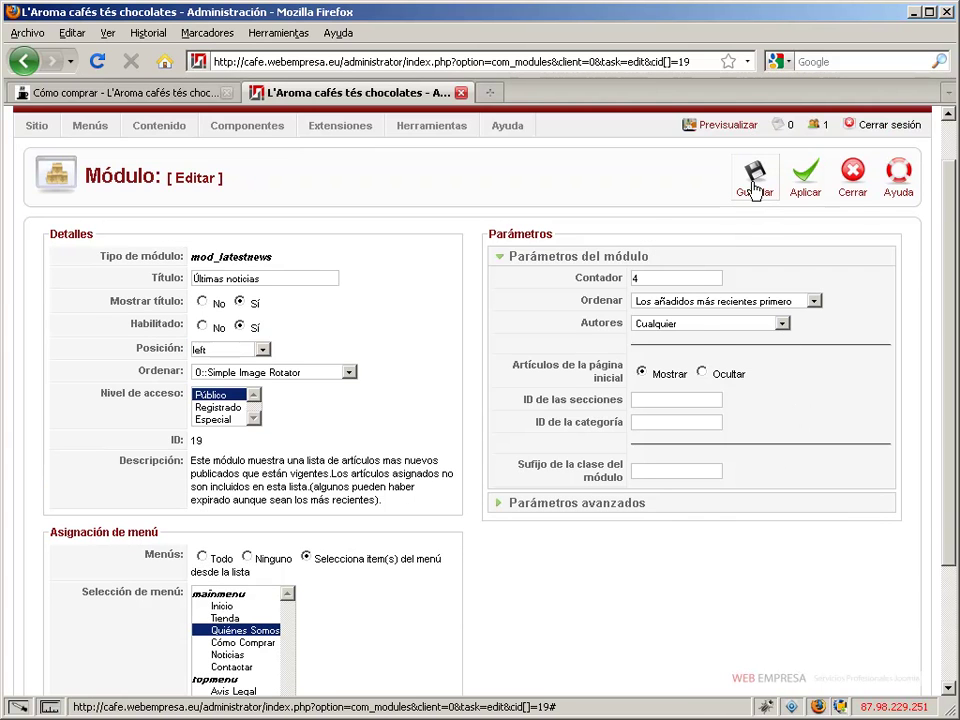
{"action": "left_click", "coordinate": [754, 182]}
- Reload the public site and check the Últimas noticias module on the Quiénes Somos page
{"action": "left_click", "coordinate": [110, 90]}
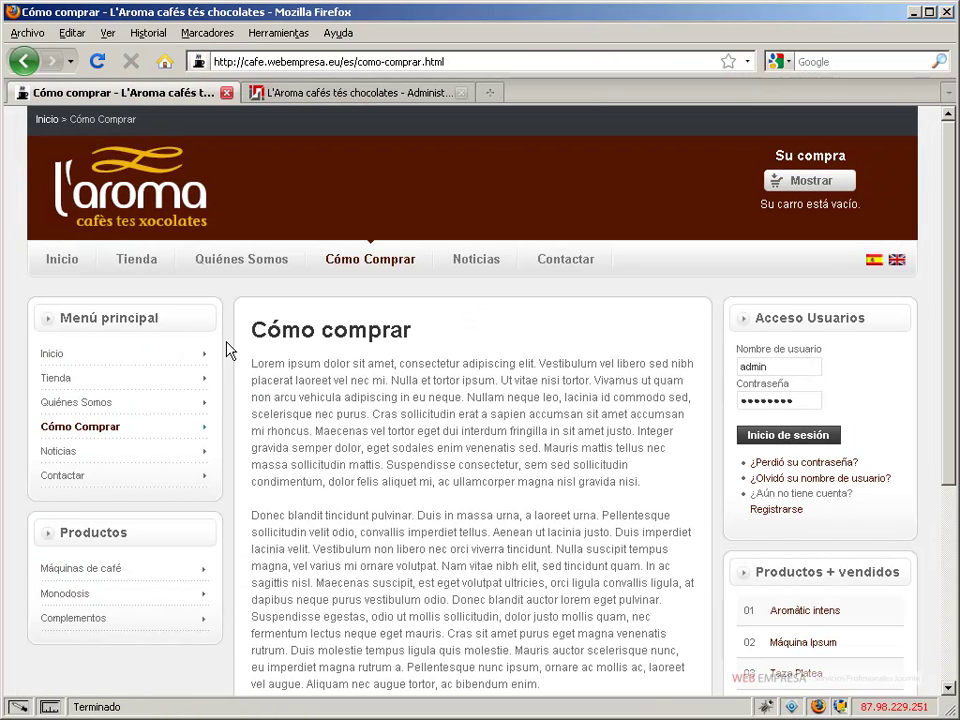
{"action": "key", "text": "F5"}
{"action": "left_click", "coordinate": [243, 264]}
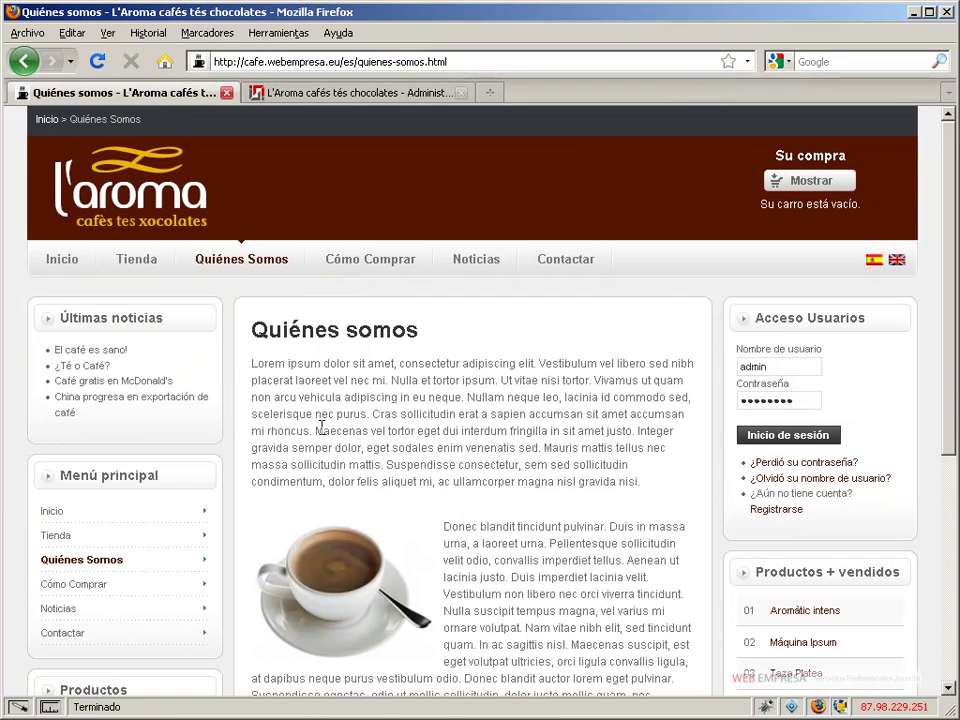
{"action": "scroll", "coordinate": [318, 430], "scroll_direction": "down", "scroll_amount": 1}
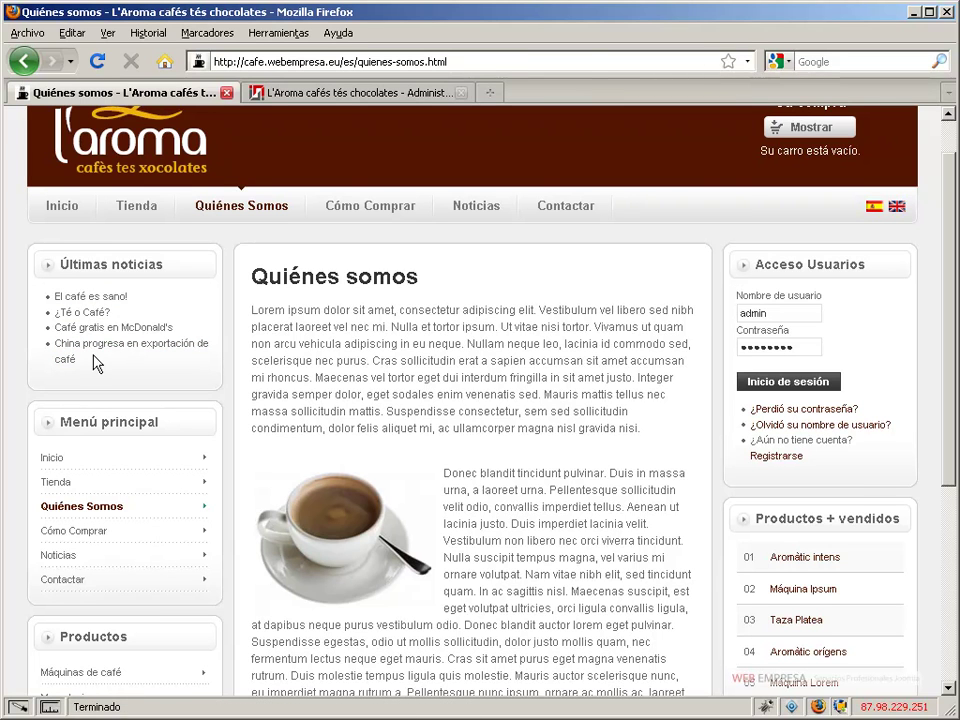
- Return to the module manager and filter the list to the left position
{"action": "left_click", "coordinate": [336, 94]}
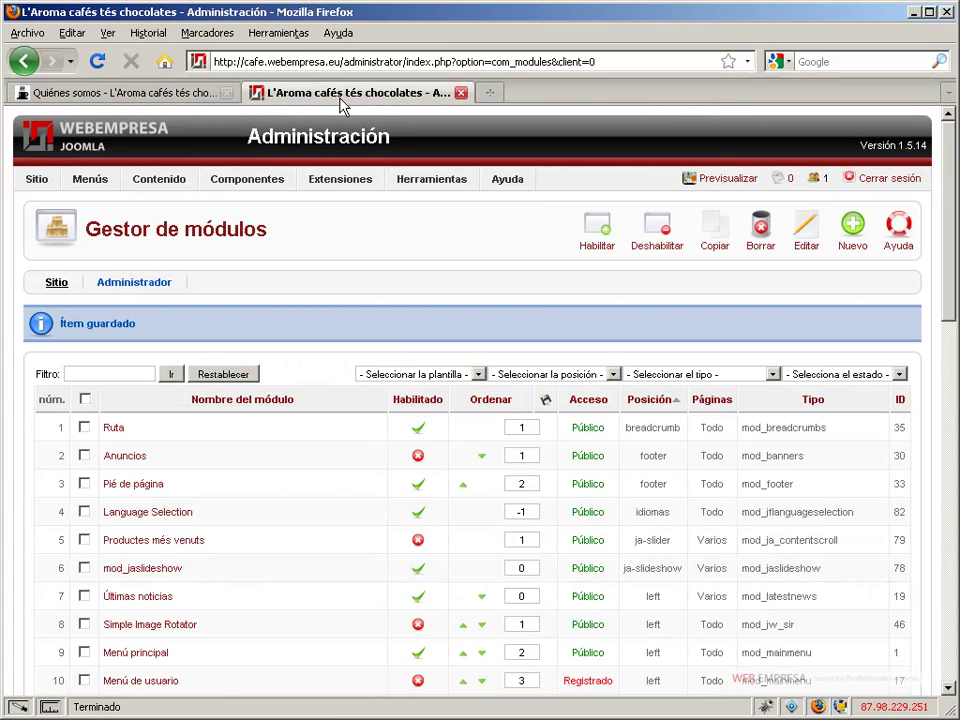
{"action": "left_click", "coordinate": [613, 375]}
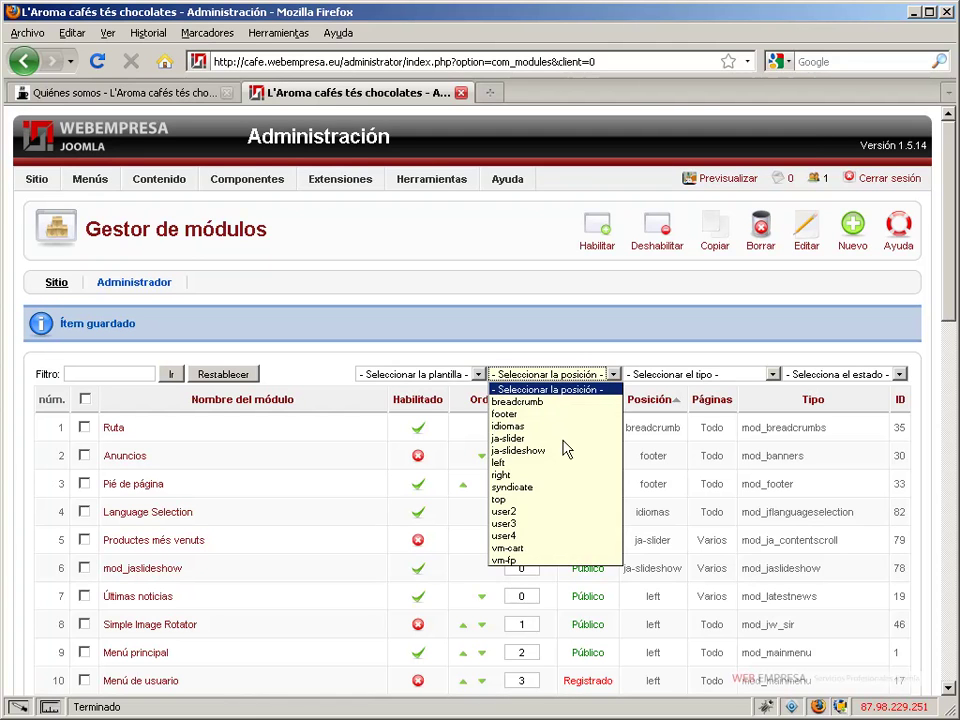
{"action": "left_click", "coordinate": [553, 462]}
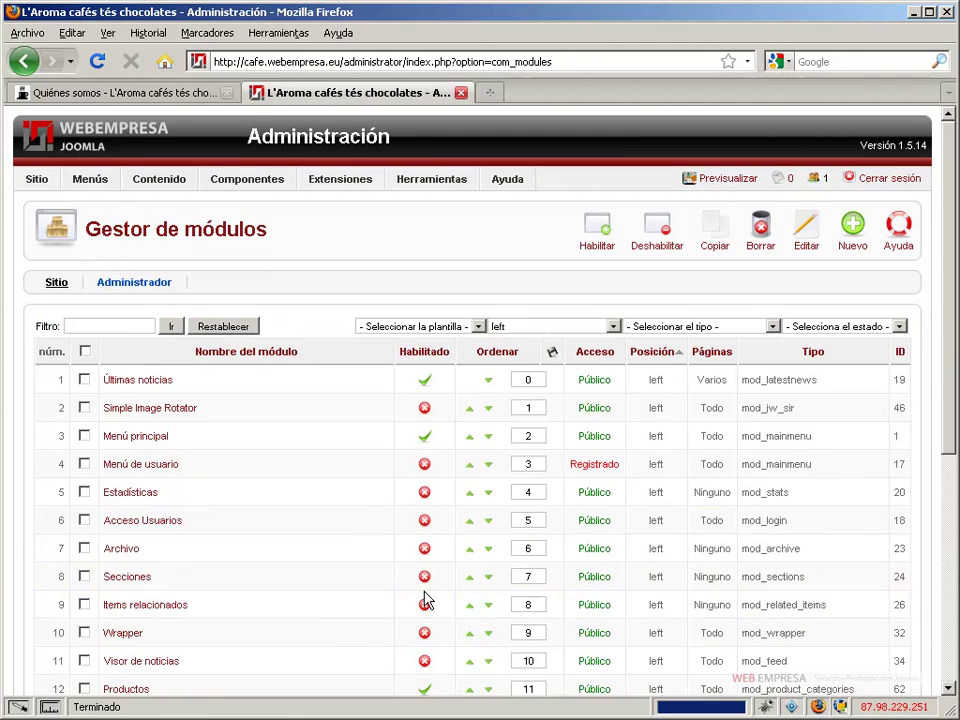
- Review the Últimas noticias parameters without saving and look up the Noticias category's ID in the category manager
{"action": "left_click", "coordinate": [150, 384]}
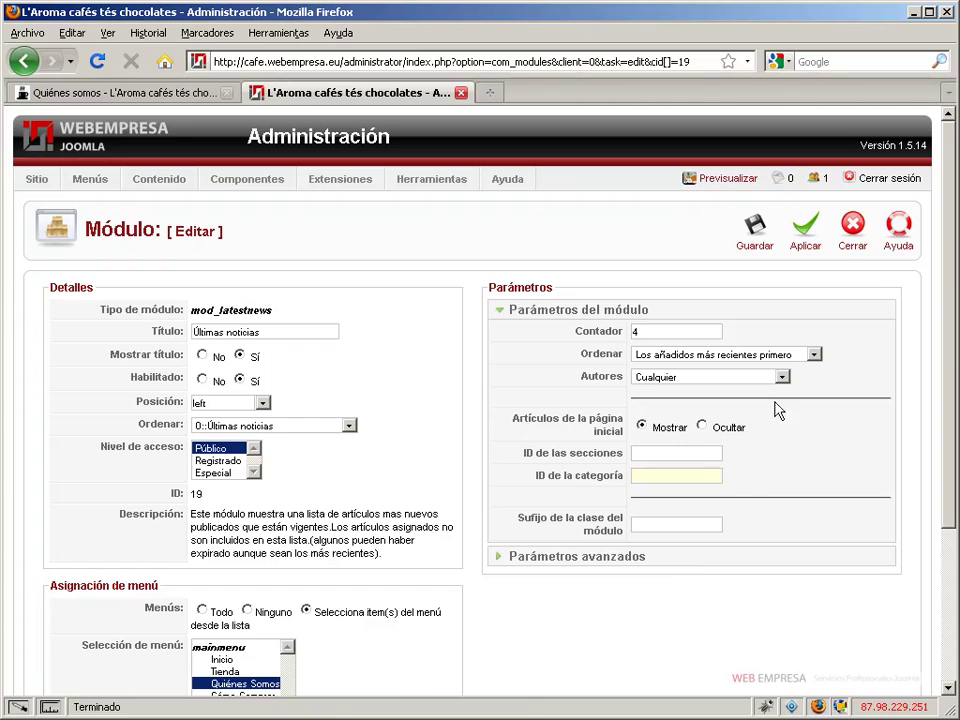
{"action": "left_click", "coordinate": [855, 232]}
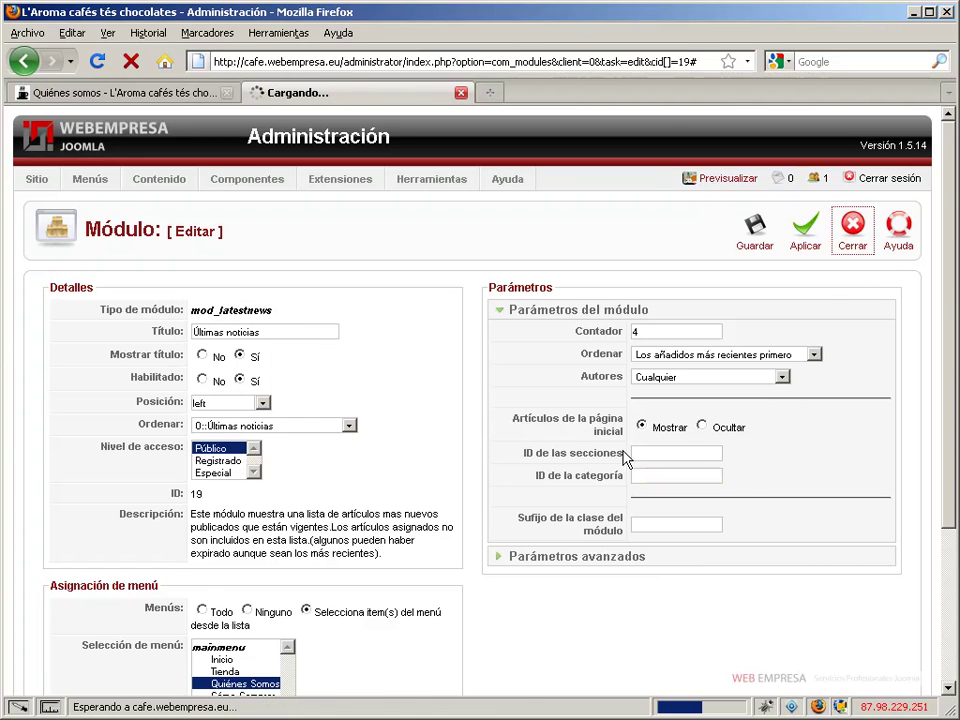
{"action": "mouse_move", "coordinate": [176, 188]}
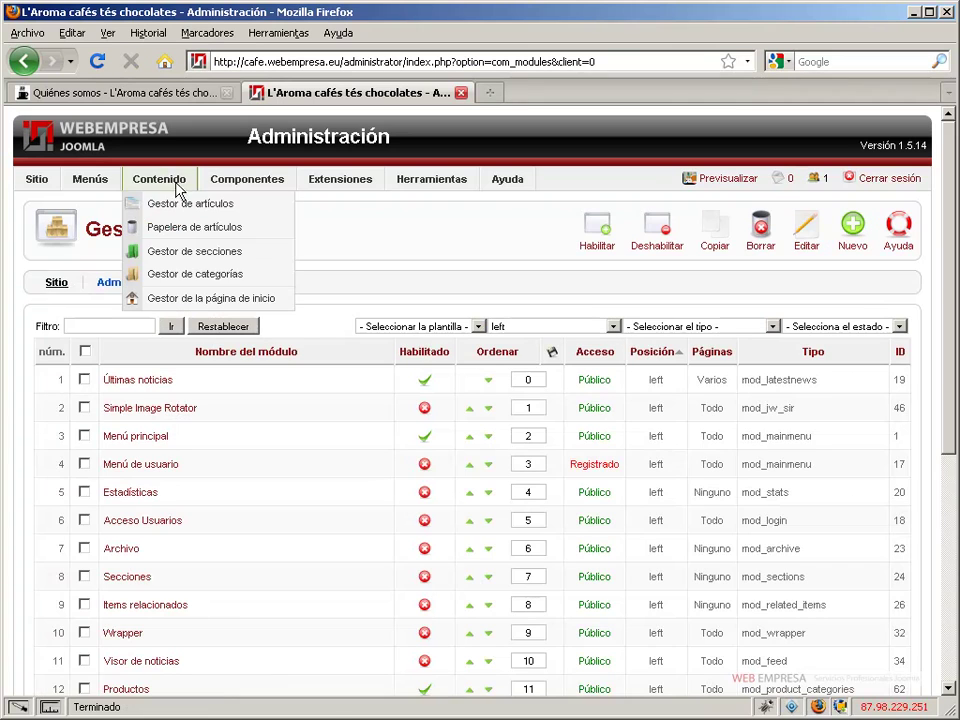
{"action": "left_click", "coordinate": [204, 280]}
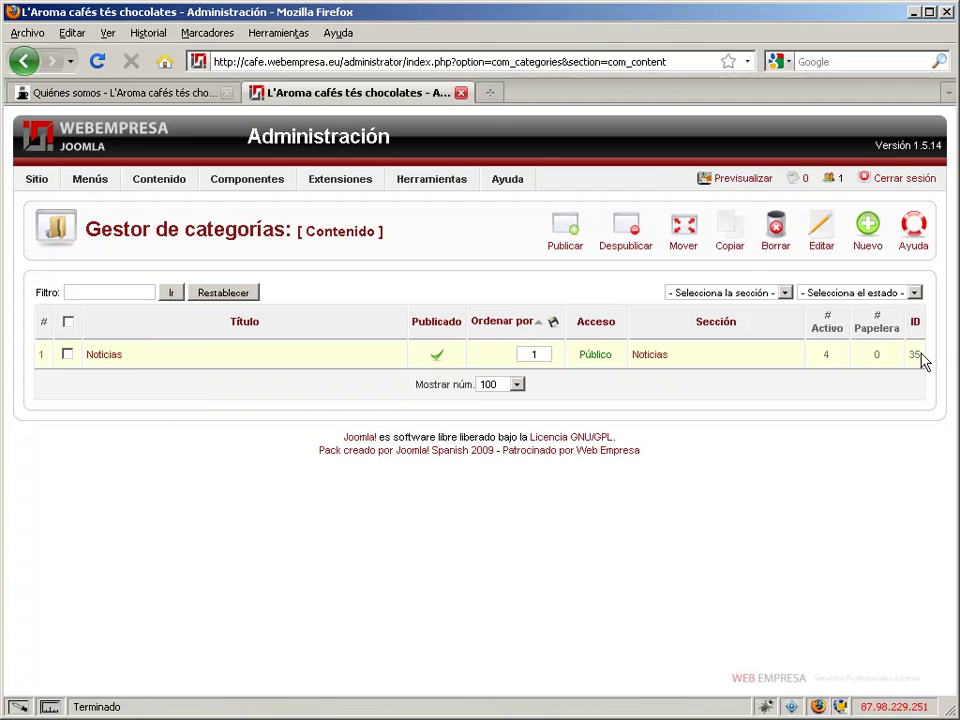
{"action": "mouse_move", "coordinate": [181, 182]}
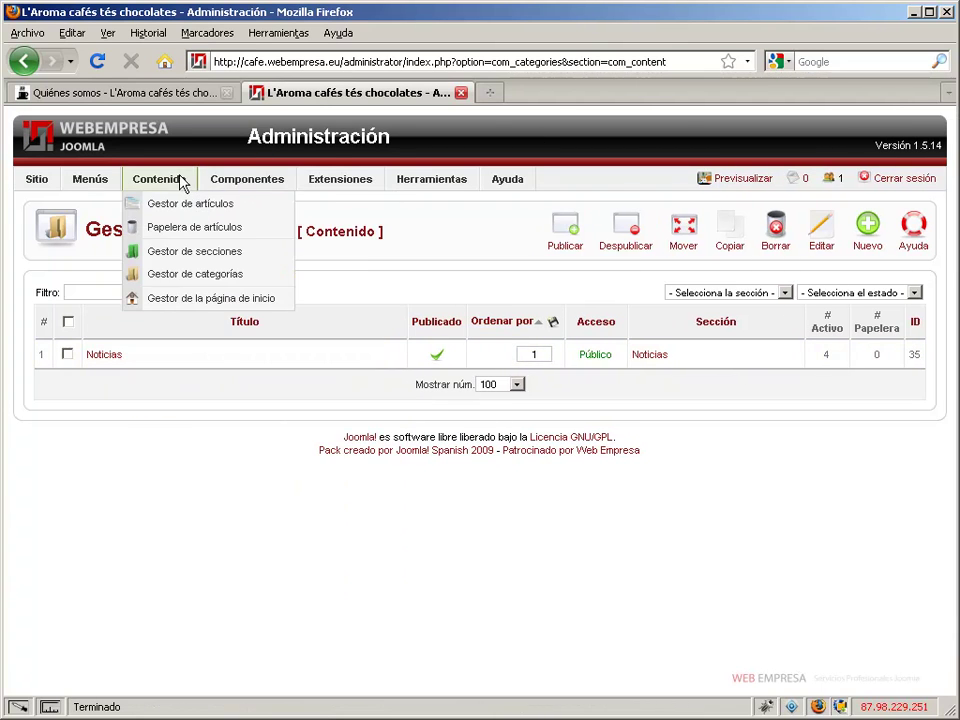
- Reopen the Últimas noticias module from the module manager and set its category ID to 35
{"action": "mouse_move", "coordinate": [313, 183]}
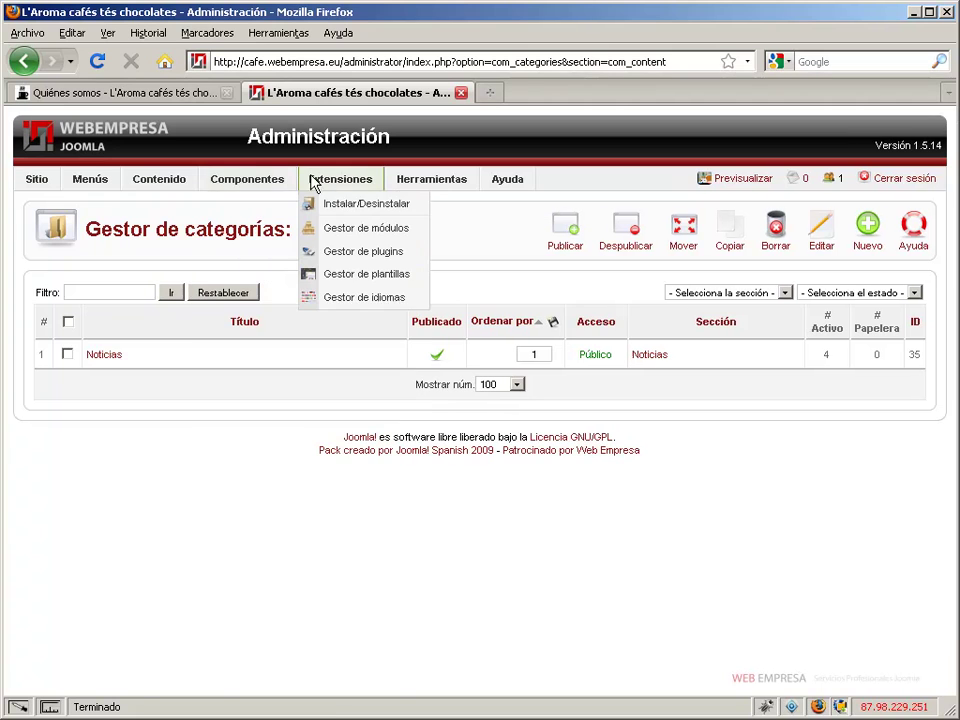
{"action": "left_click", "coordinate": [365, 230]}
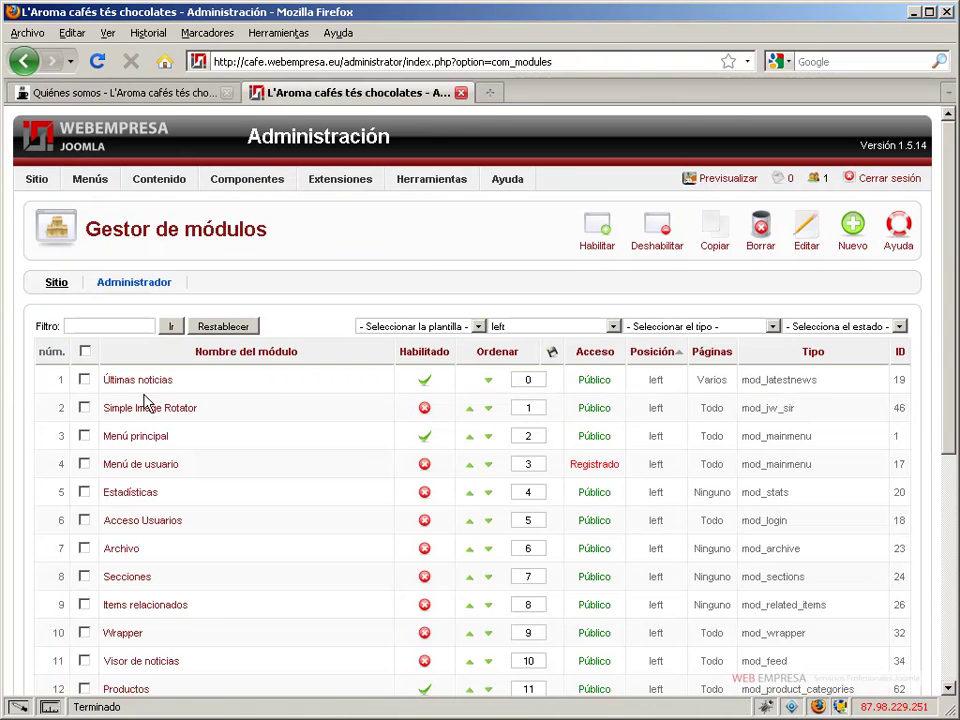
{"action": "left_click", "coordinate": [141, 379]}
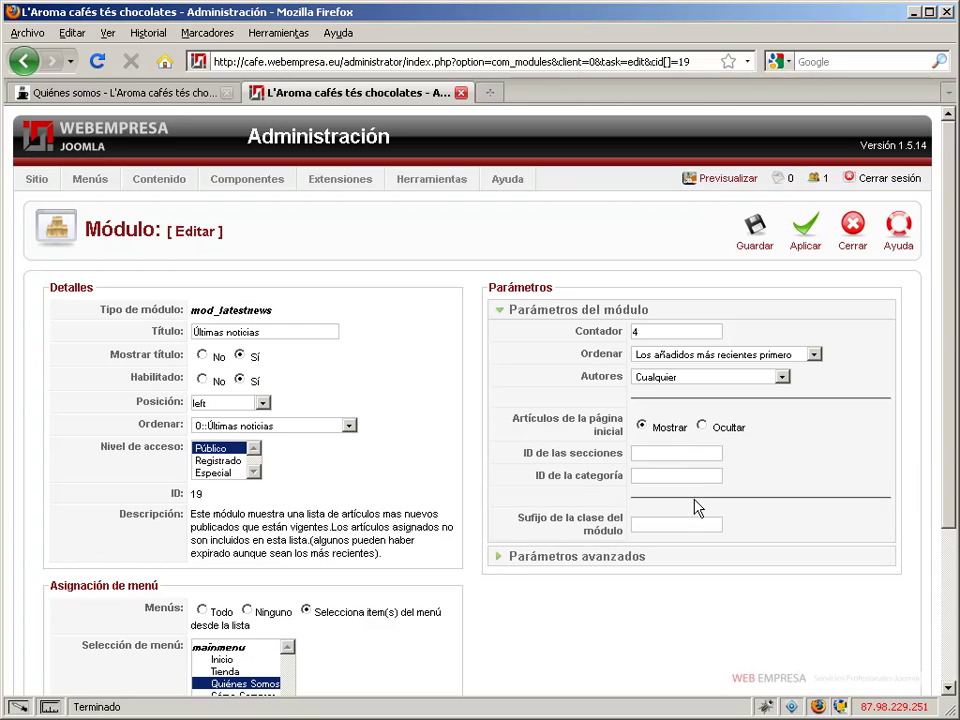
{"action": "type", "text": "35"}
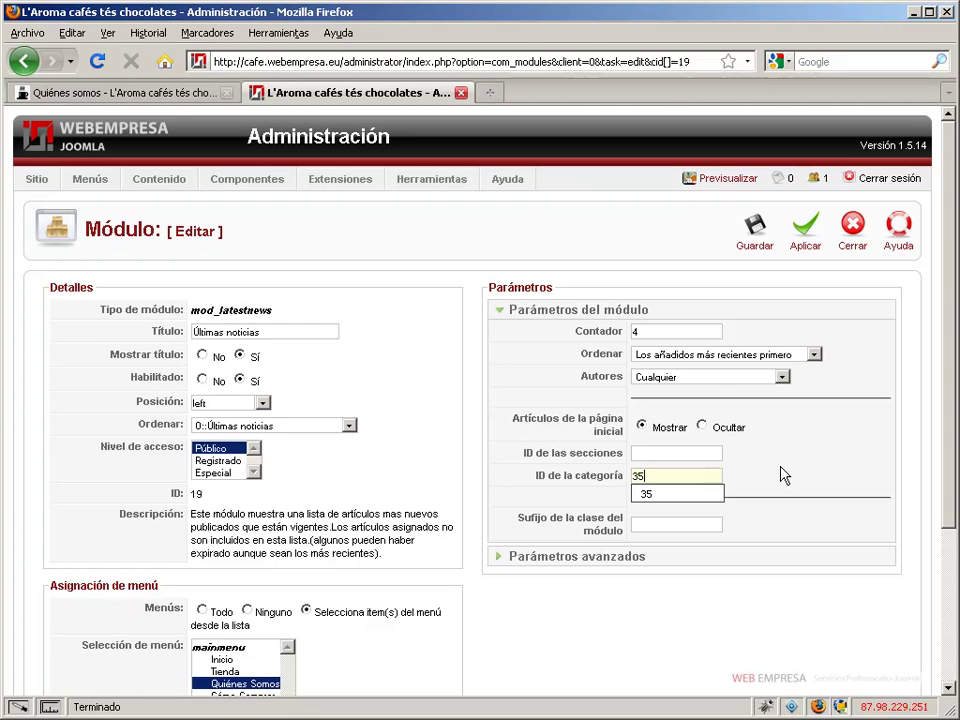
{"action": "left_click", "coordinate": [784, 476]}
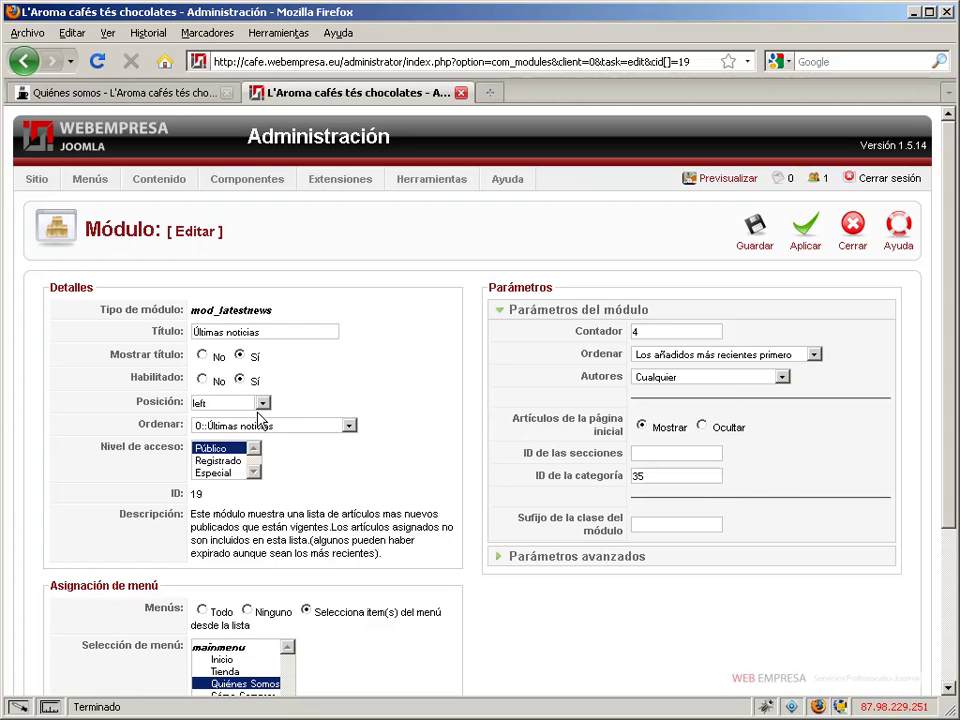
- Set the Últimas noticias module's order to 20::VirtueMart Search and save the module
{"action": "left_click", "coordinate": [349, 427]}
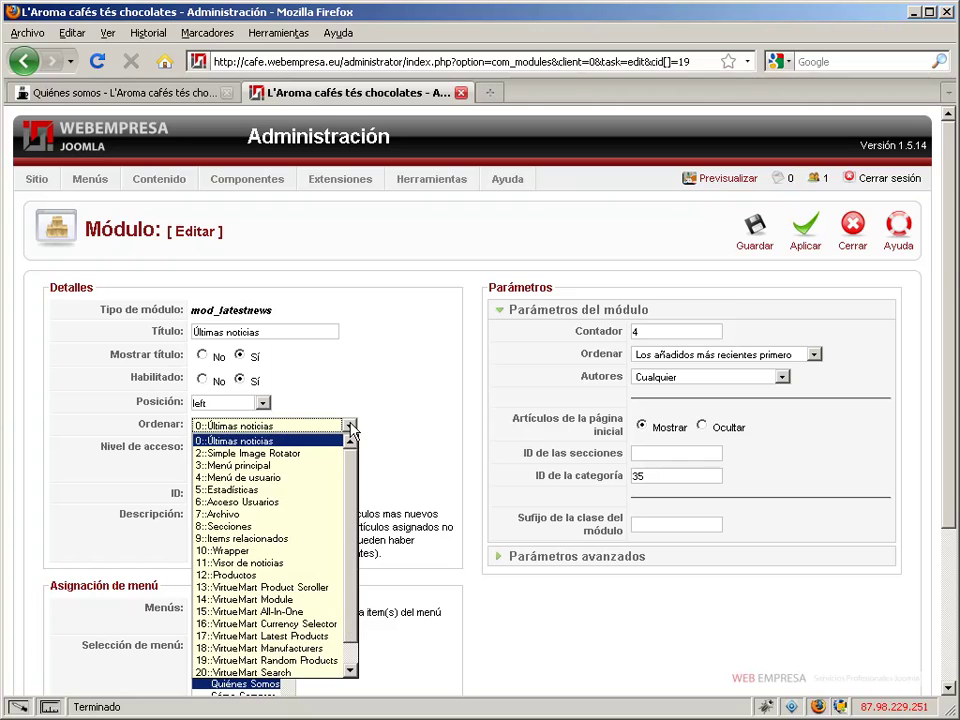
{"action": "left_click", "coordinate": [305, 673]}
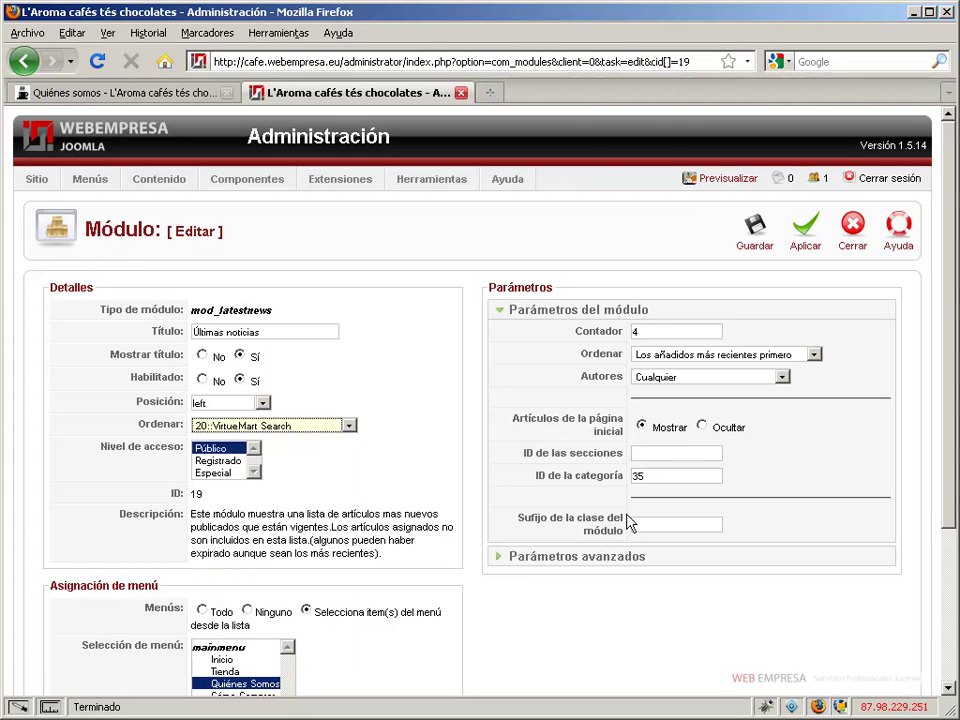
{"action": "left_click_drag", "start_coordinate": [651, 330], "coordinate": [609, 334]}
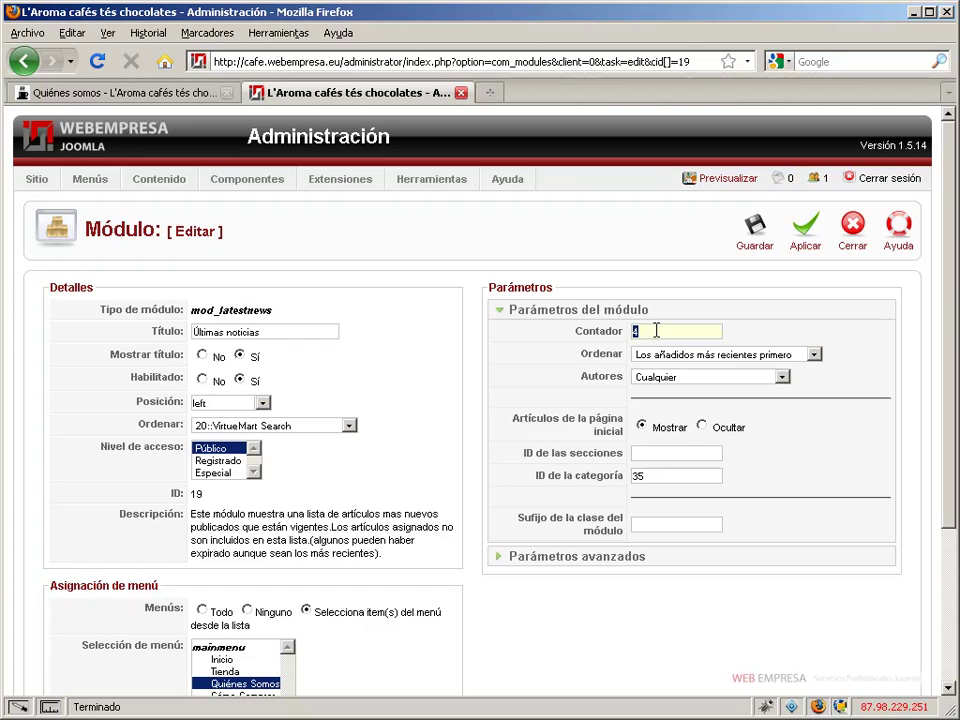
{"action": "left_click", "coordinate": [776, 309]}
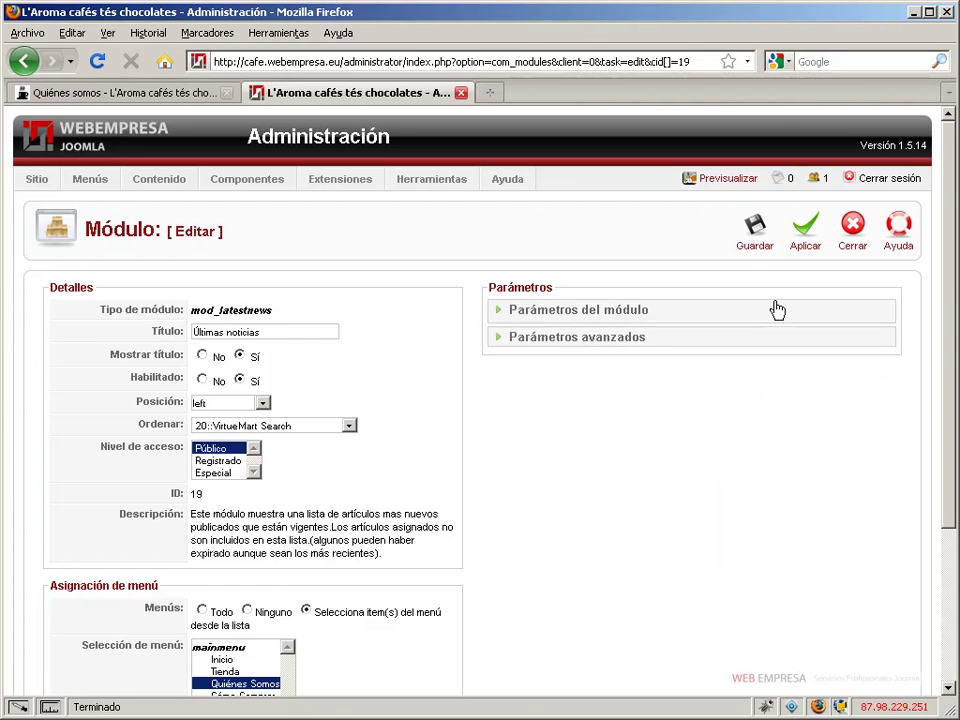
{"action": "left_click", "coordinate": [757, 240]}
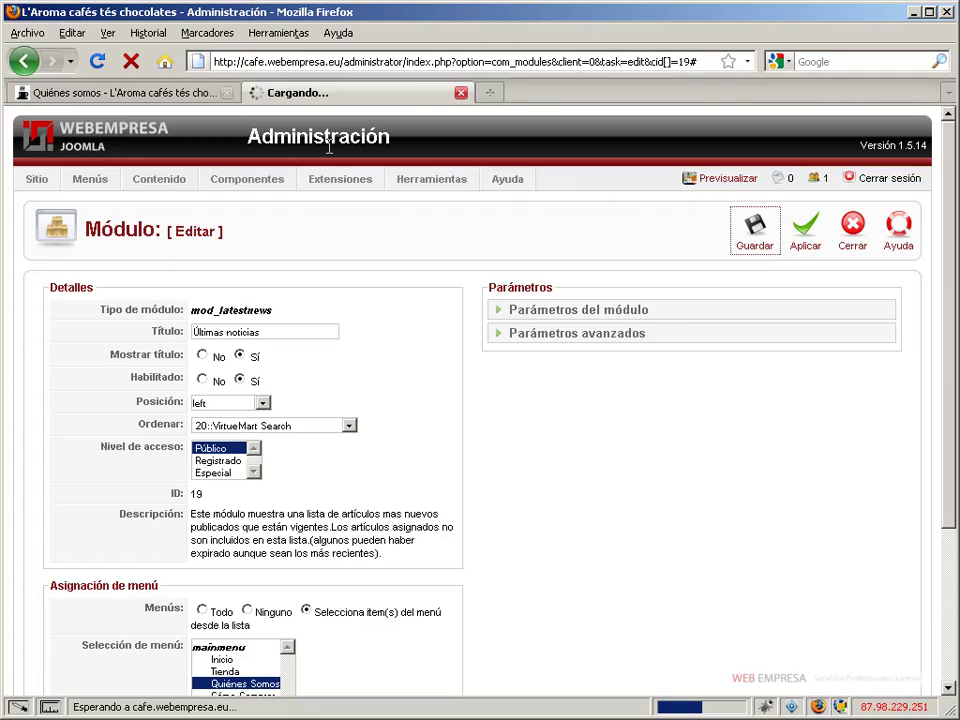
- Reload the public Quiénes Somos page and check the placement and article list of the Últimas noticias module
{"action": "left_click", "coordinate": [122, 91]}
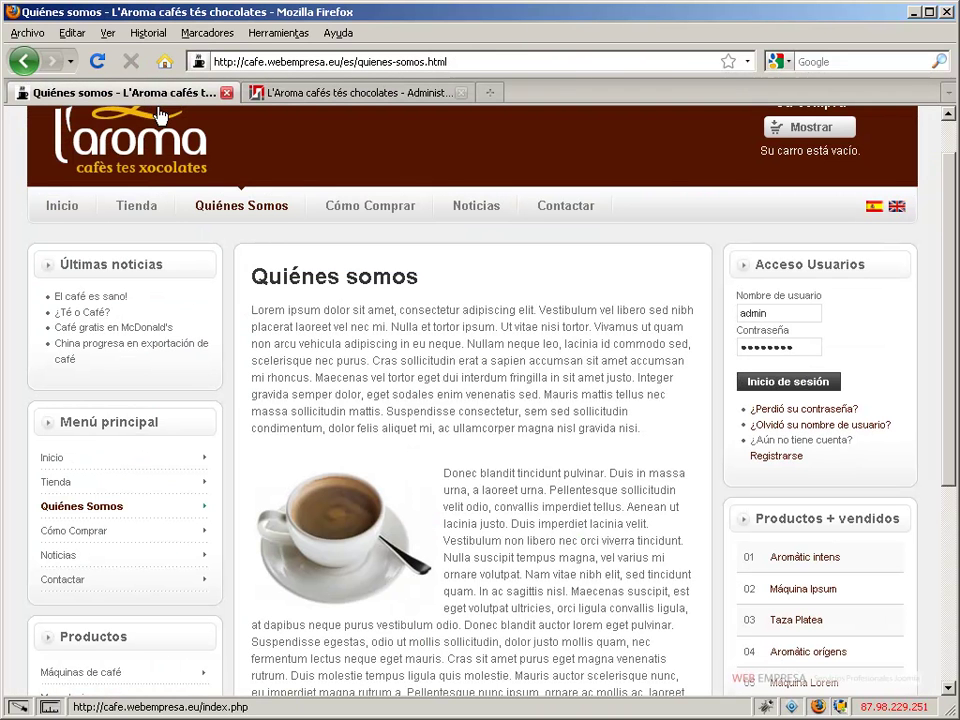
{"action": "left_click", "coordinate": [247, 207]}
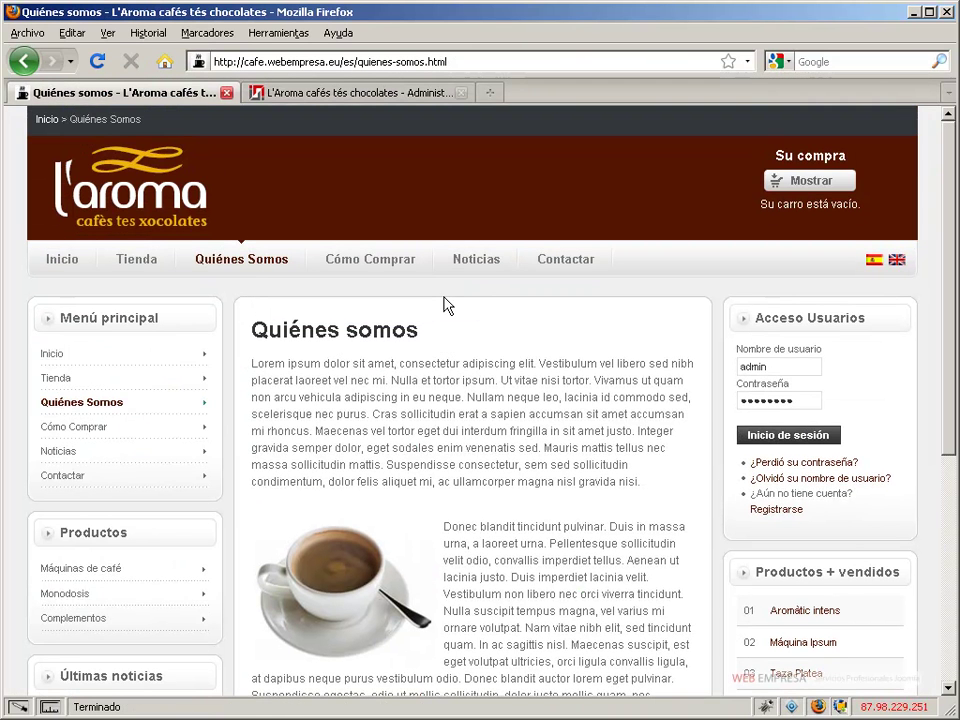
{"action": "scroll", "coordinate": [271, 337], "scroll_direction": "down", "scroll_amount": 5}
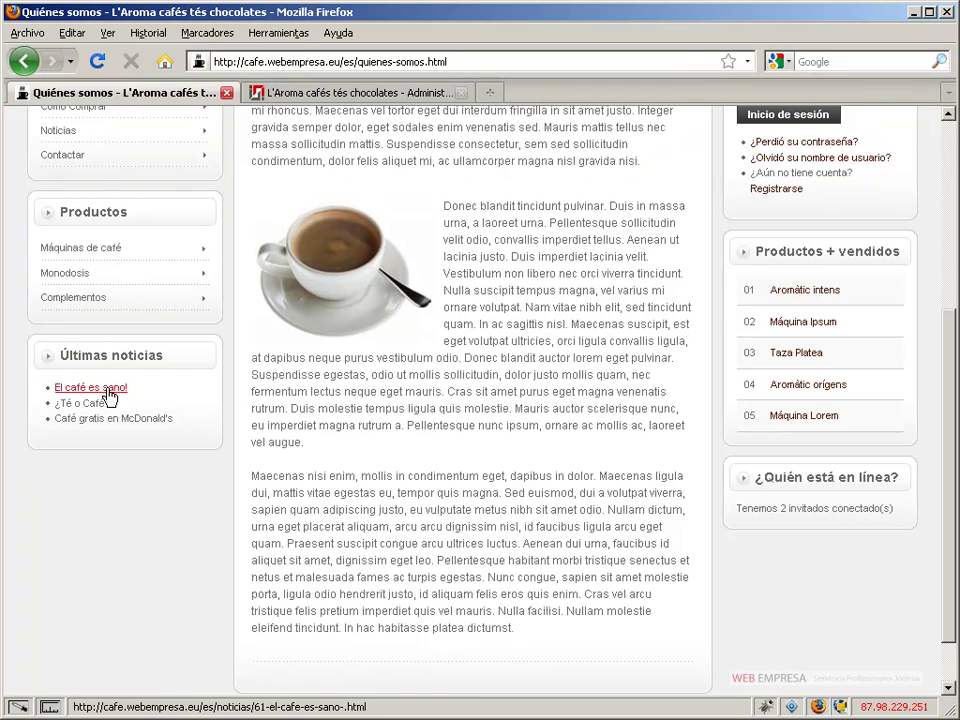
{"action": "scroll", "coordinate": [220, 270], "scroll_direction": "up", "scroll_amount": 5}
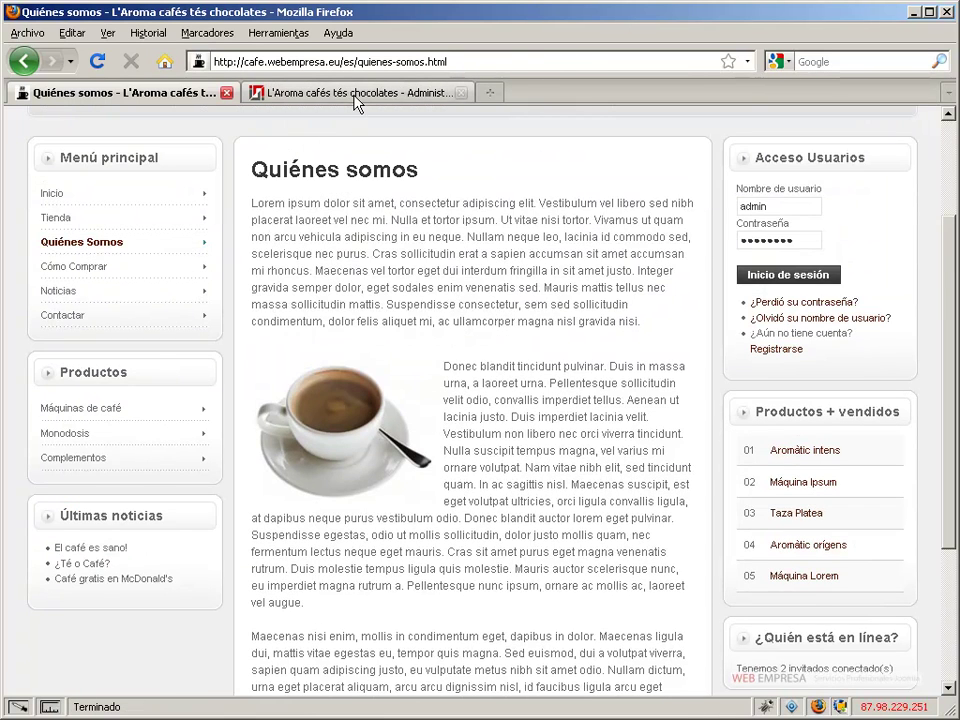
- Examine the Noticias articles in the article manager and compare them with the Últimas noticias list on the public page
{"action": "left_click", "coordinate": [355, 96]}
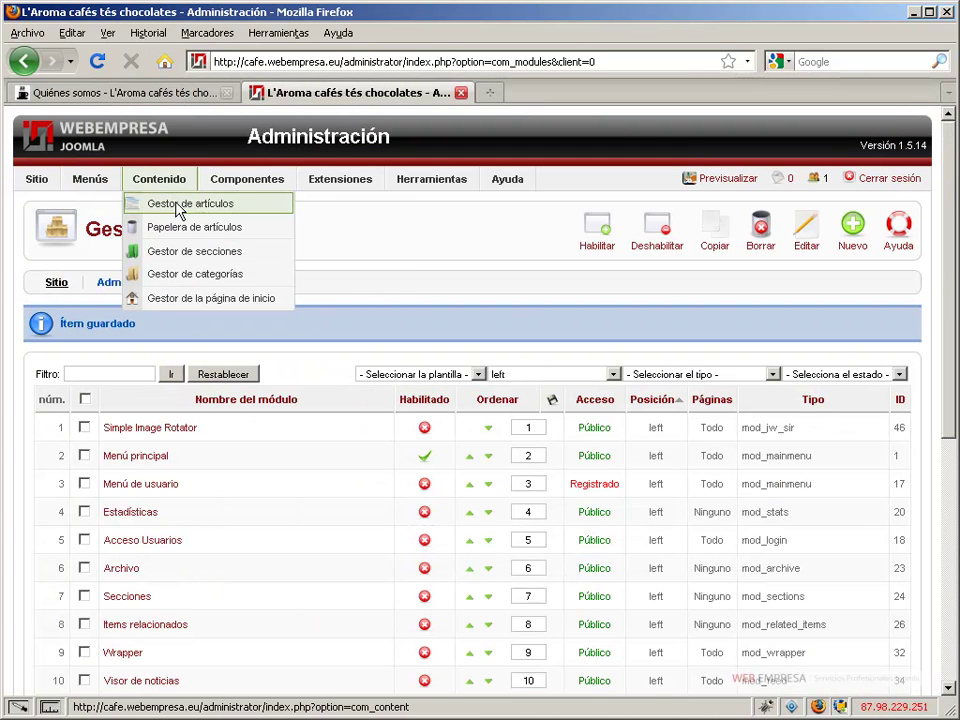
{"action": "left_click", "coordinate": [160, 203]}
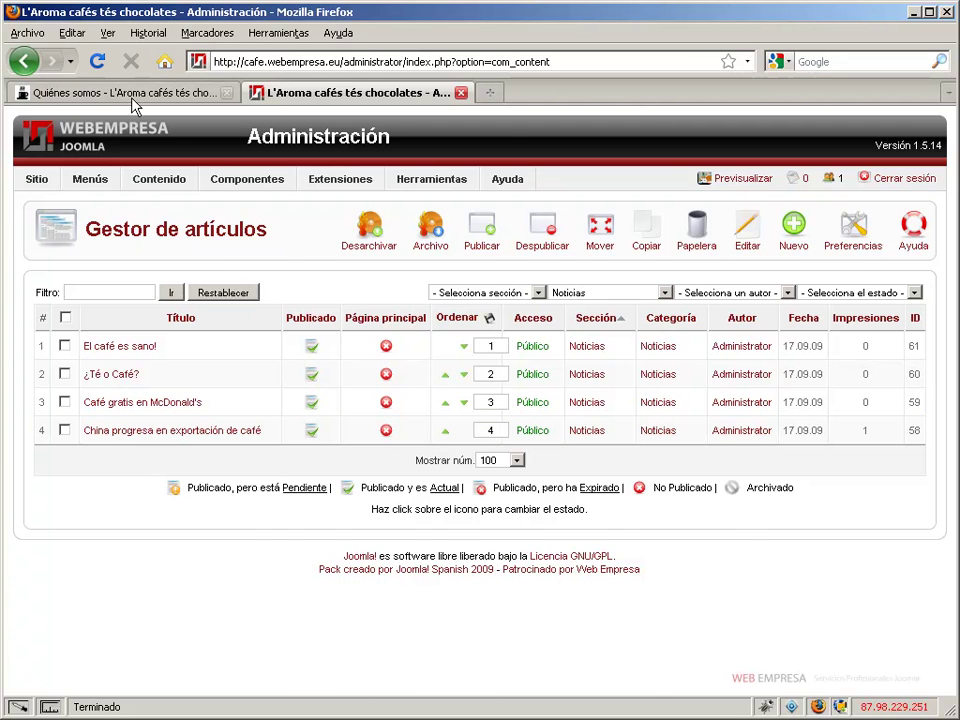
{"action": "left_click", "coordinate": [80, 93]}
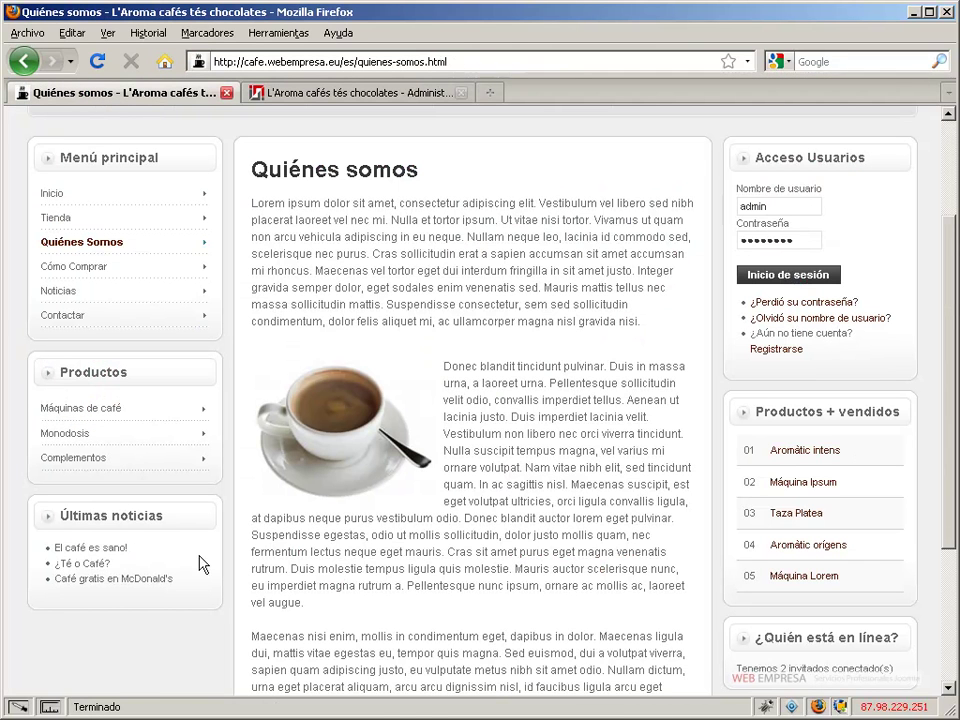
{"action": "scroll", "coordinate": [360, 208], "scroll_direction": "up", "scroll_amount": 3}
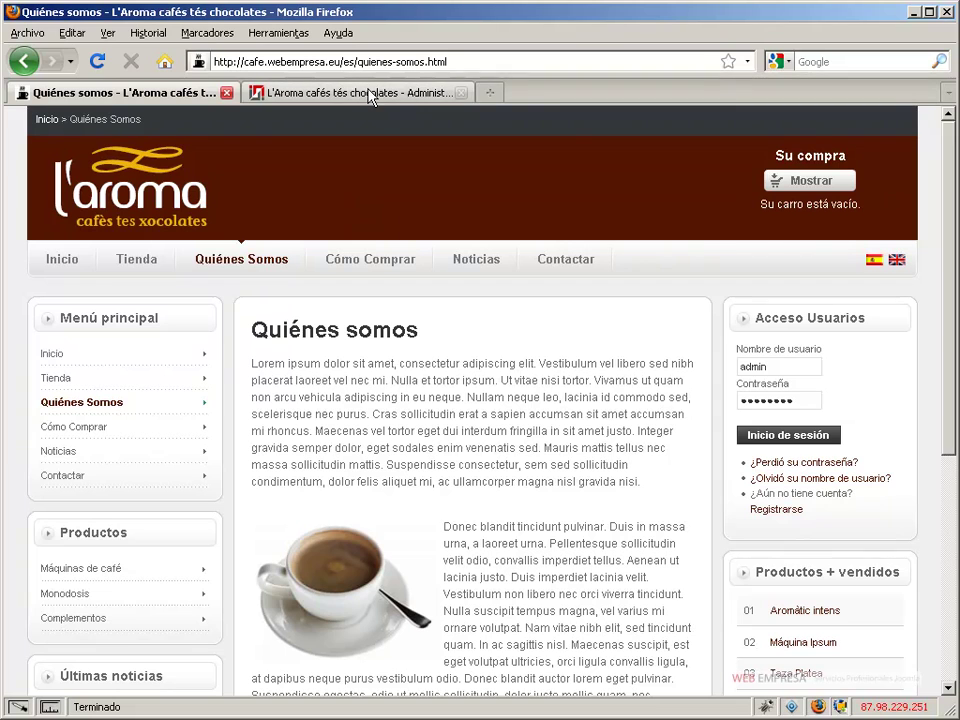